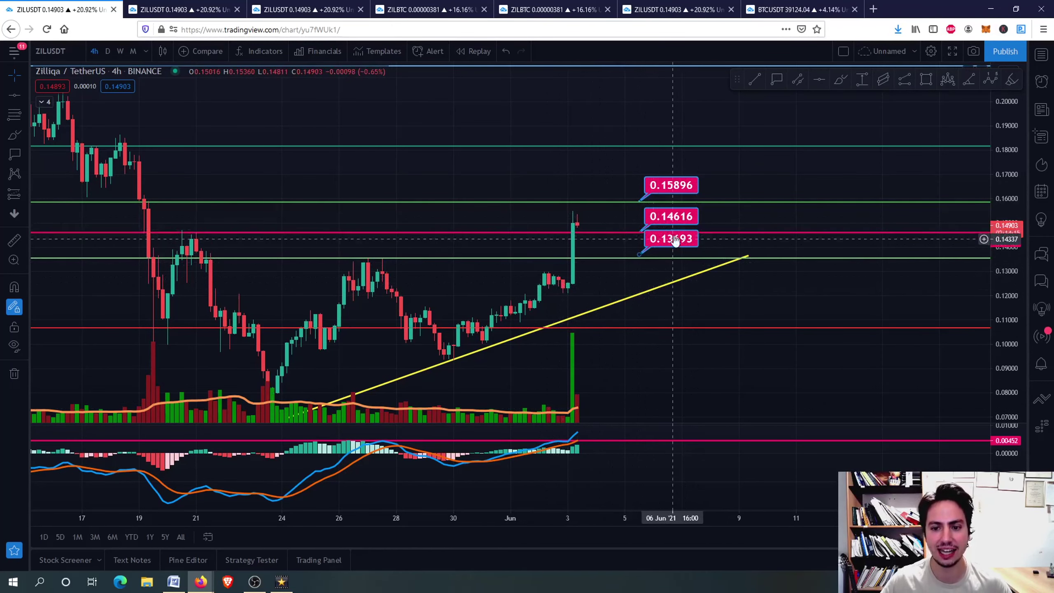
Step: Move the lowest price label on the ZILUSDT 4h chart down to the 0.13580 level
left_click_drag(672, 244, 672, 248)
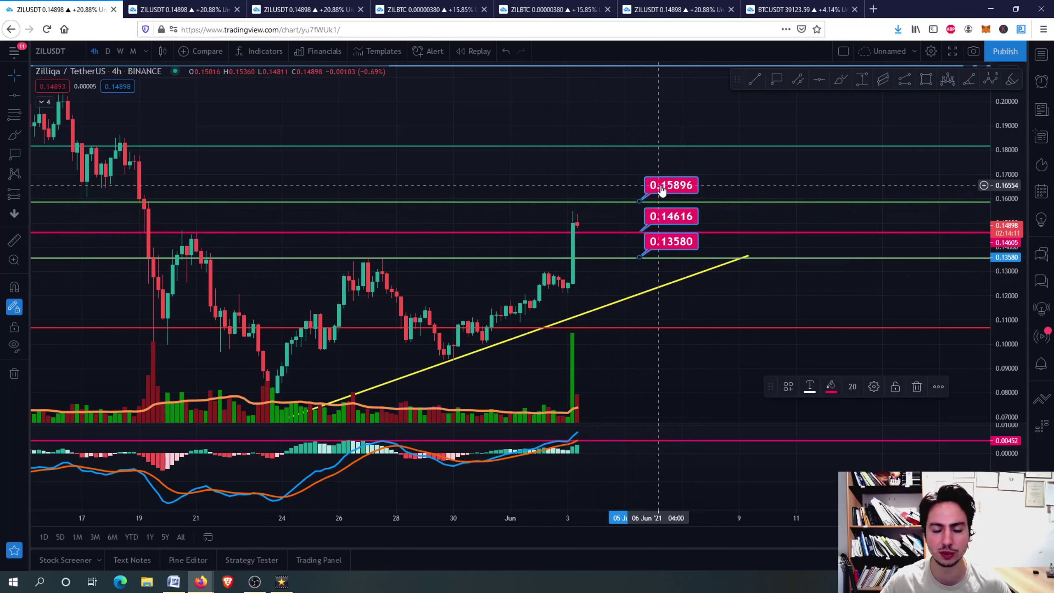
Step: Examine the latest ZILUSDT 4h breakout against the labelled price levels, the Fibonacci retracement and the yellow trendline
scroll(572, 299, "up", 3)
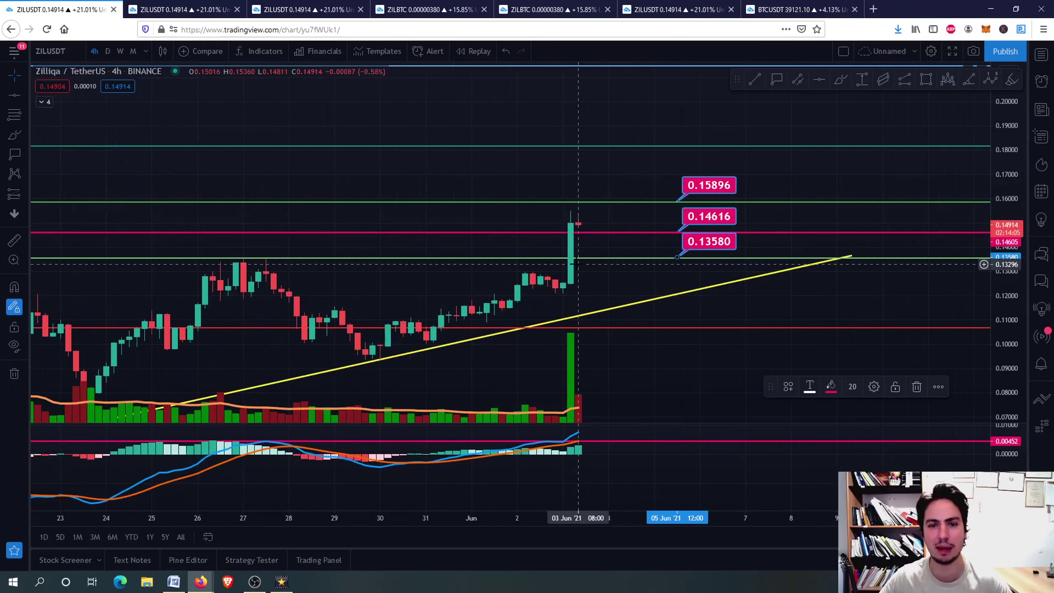
scroll(576, 267, "up", 2)
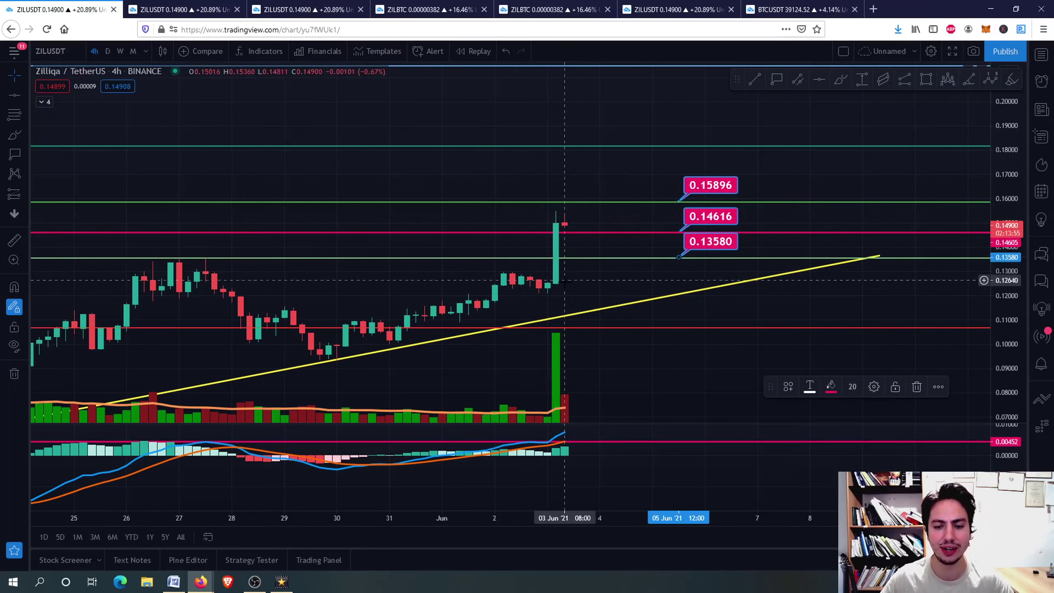
scroll(565, 281, "down", 5)
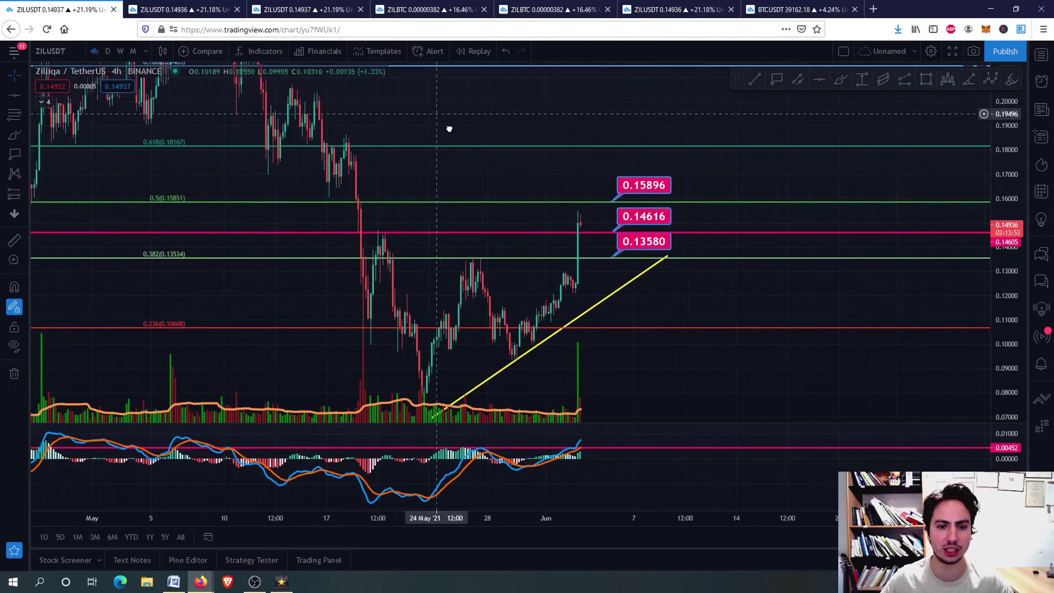
scroll(450, 129, "down", 3)
left_click_drag(1012, 232, 1014, 329)
left_click_drag(550, 143, 589, 170)
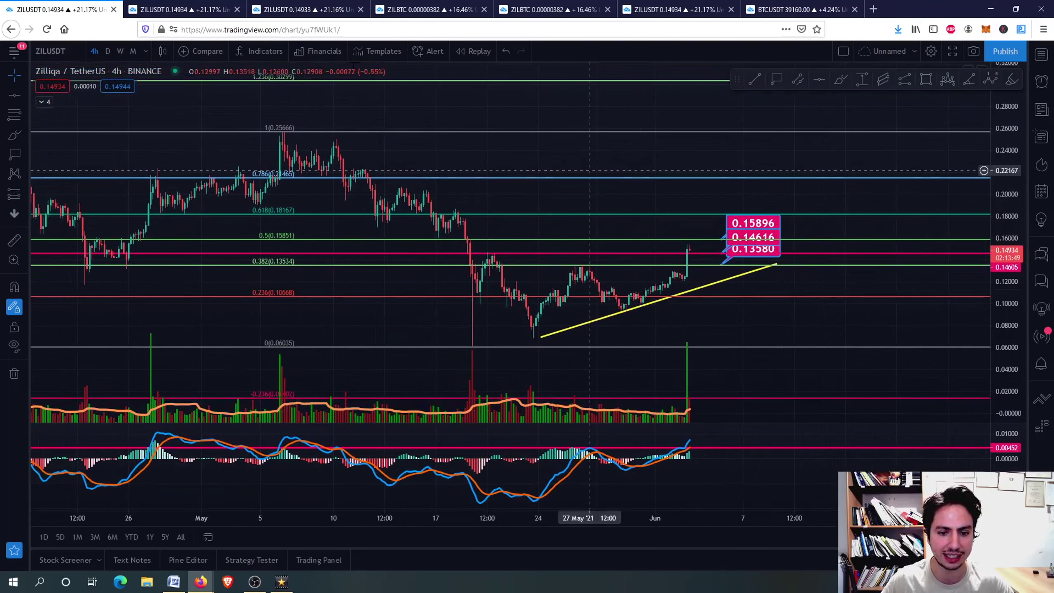
scroll(286, 139, "up", 4)
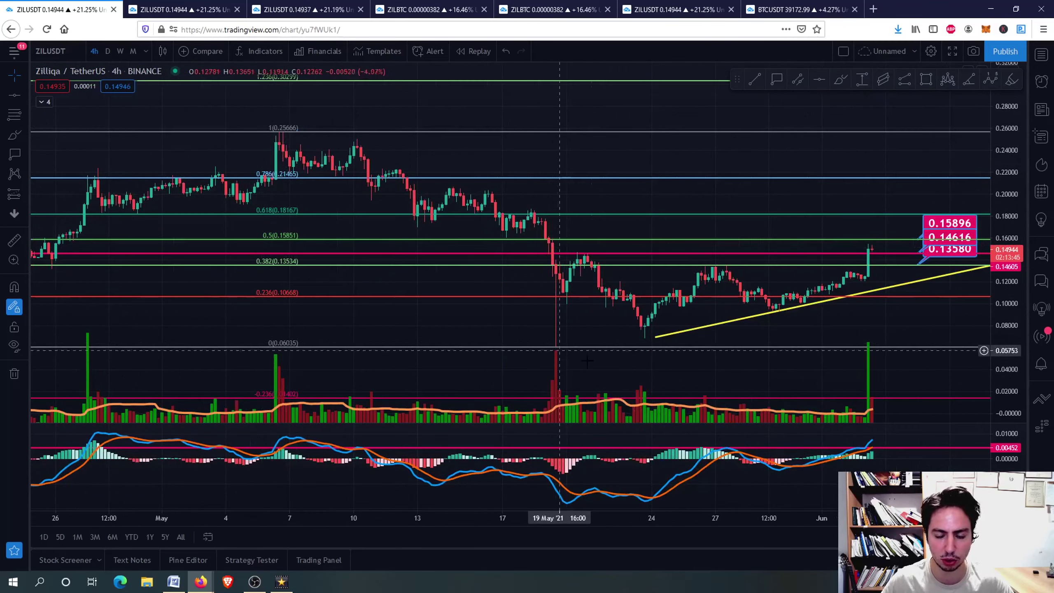
left_click_drag(706, 379, 438, 372)
scroll(999, 320, "up", 2)
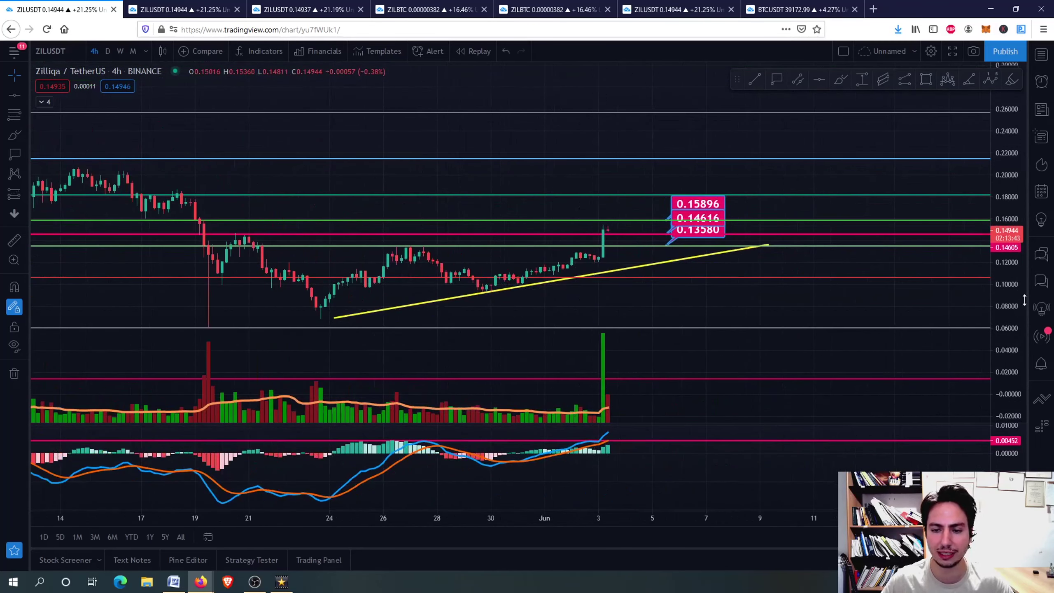
left_click_drag(1008, 302, 1007, 329)
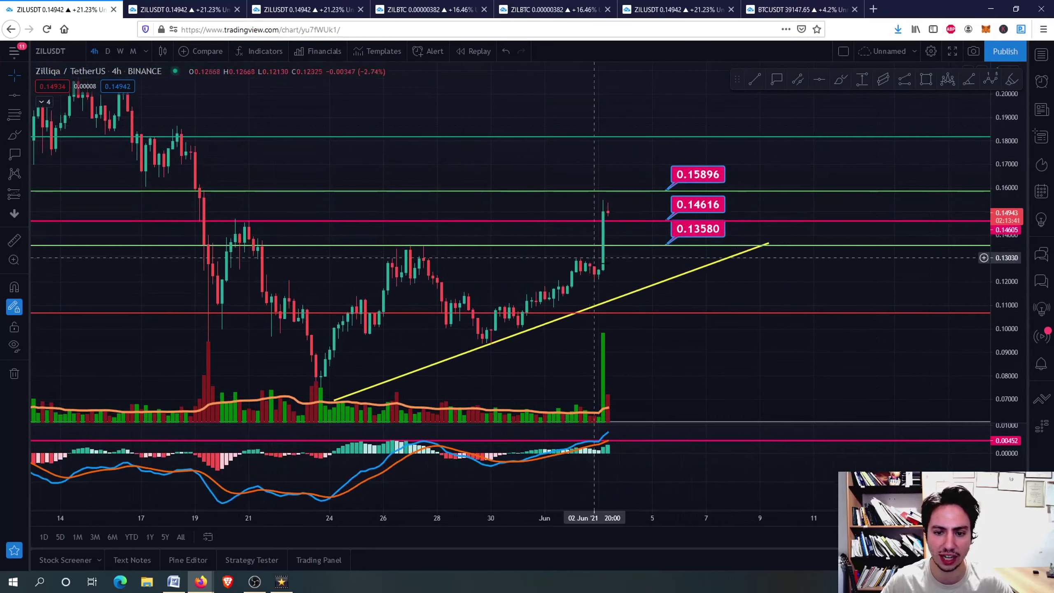
scroll(609, 269, "up", 3)
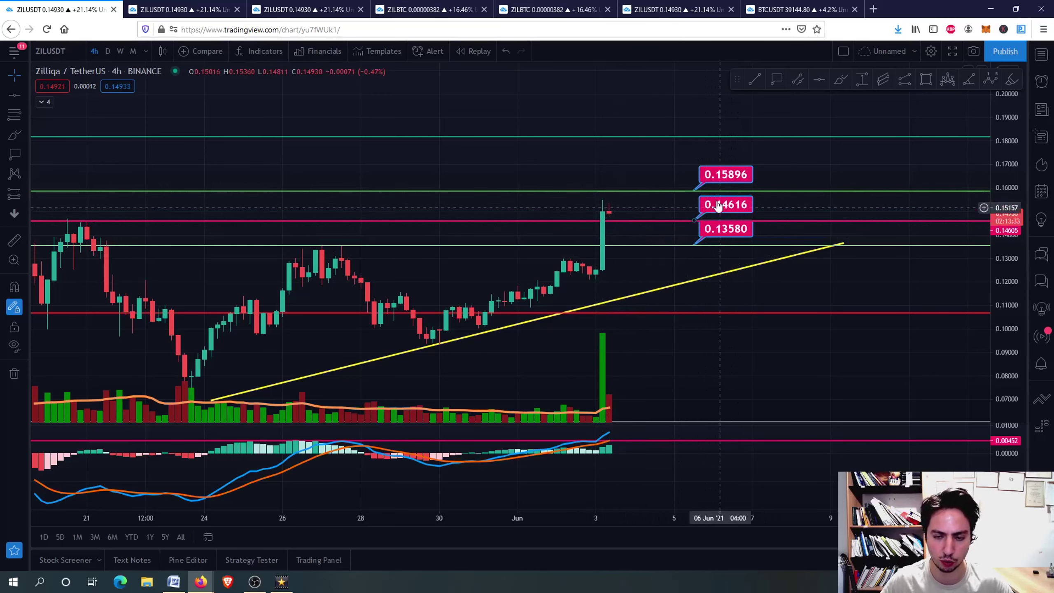
Step: Maximize the MACD pane and circle the MACD line's 24 May and 30 May lows and its two recent highs with the brush
double_click(641, 468)
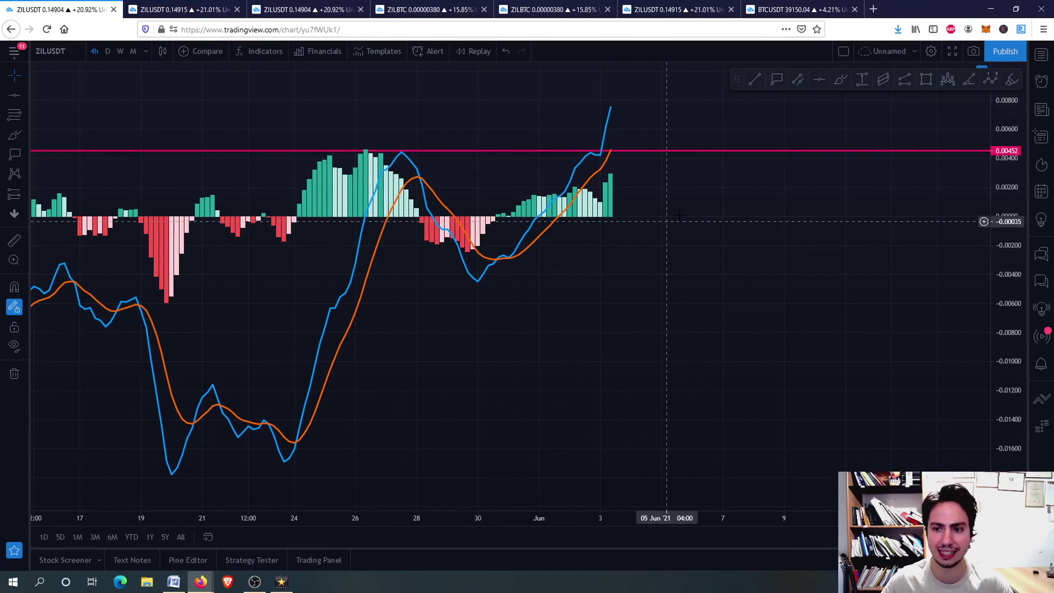
left_click_drag(300, 442, 293, 446)
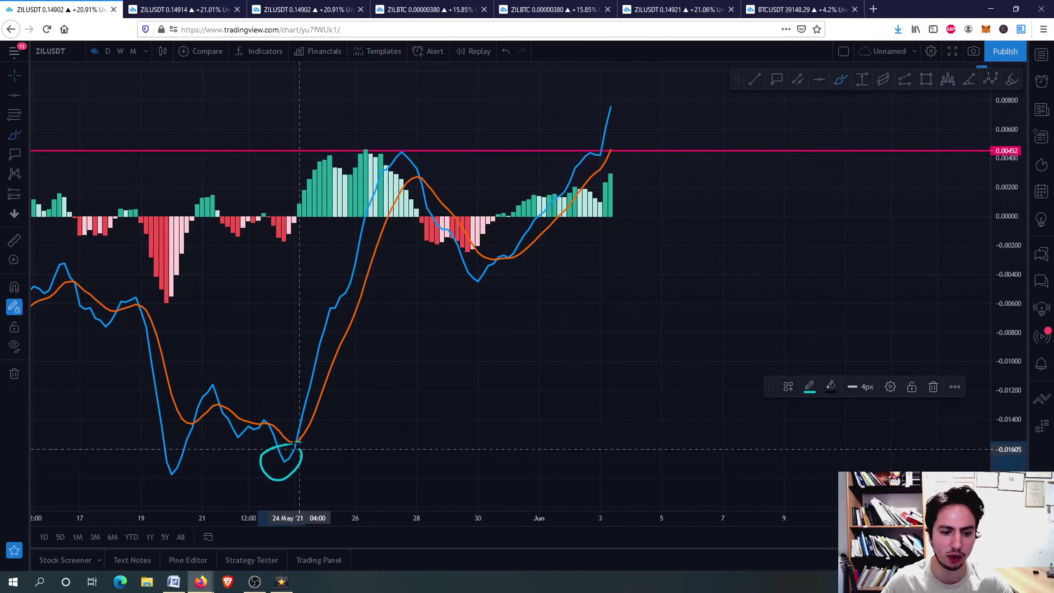
mouse_move(460, 251)
left_mouse_down()
mouse_move(483, 304)
mouse_move(469, 254)
left_mouse_up()
left_click_drag(402, 138, 394, 152)
mouse_move(618, 101)
left_mouse_down()
mouse_move(596, 110)
mouse_move(626, 116)
left_mouse_up()
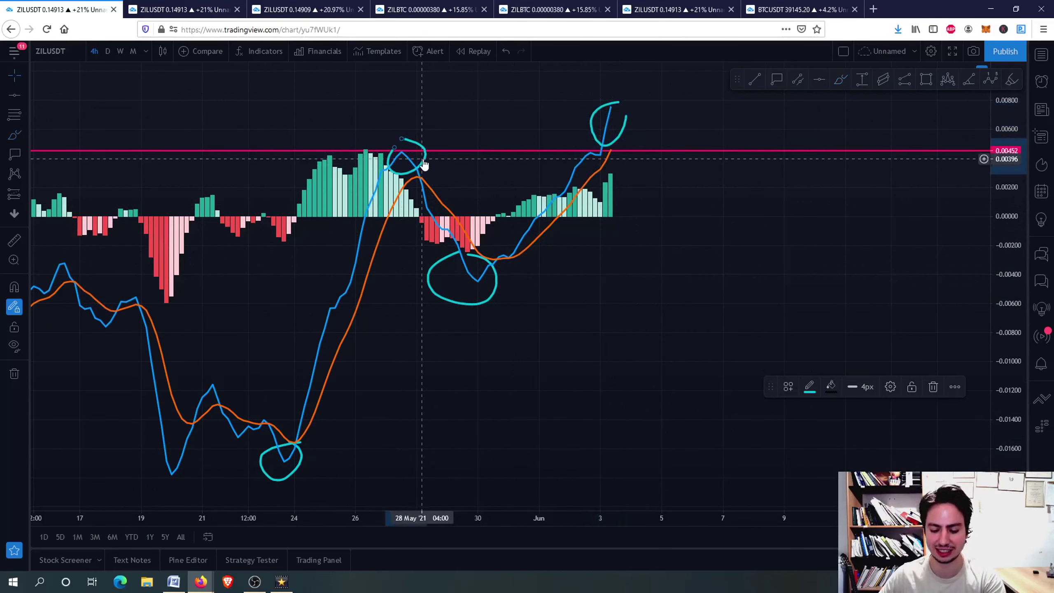
Step: Delete the brush circles around the two MACD highs and the 30 May low
key("Delete")
key("Delete")
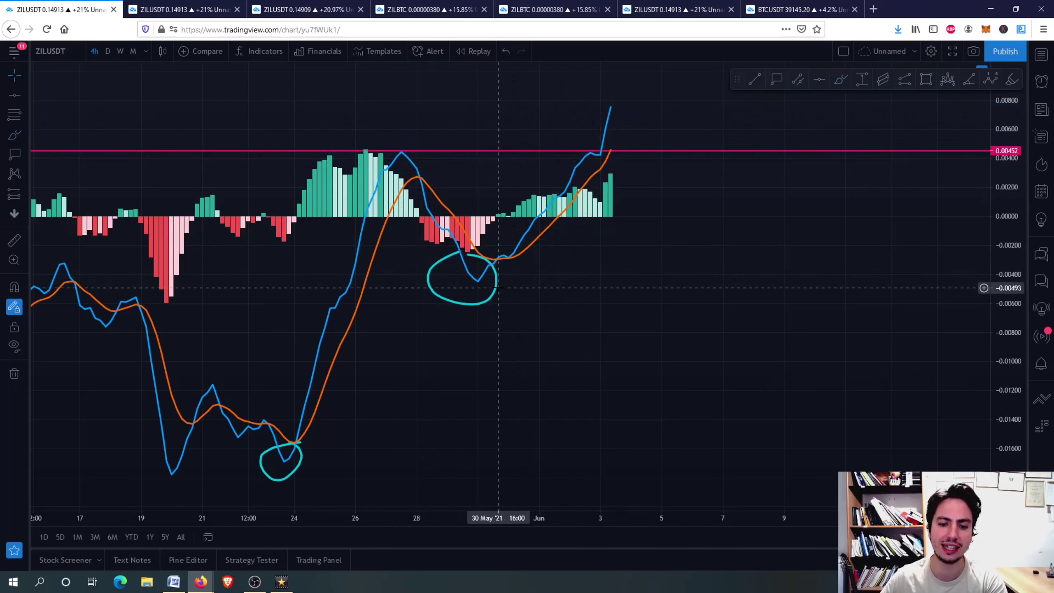
left_click(497, 293)
key("Delete")
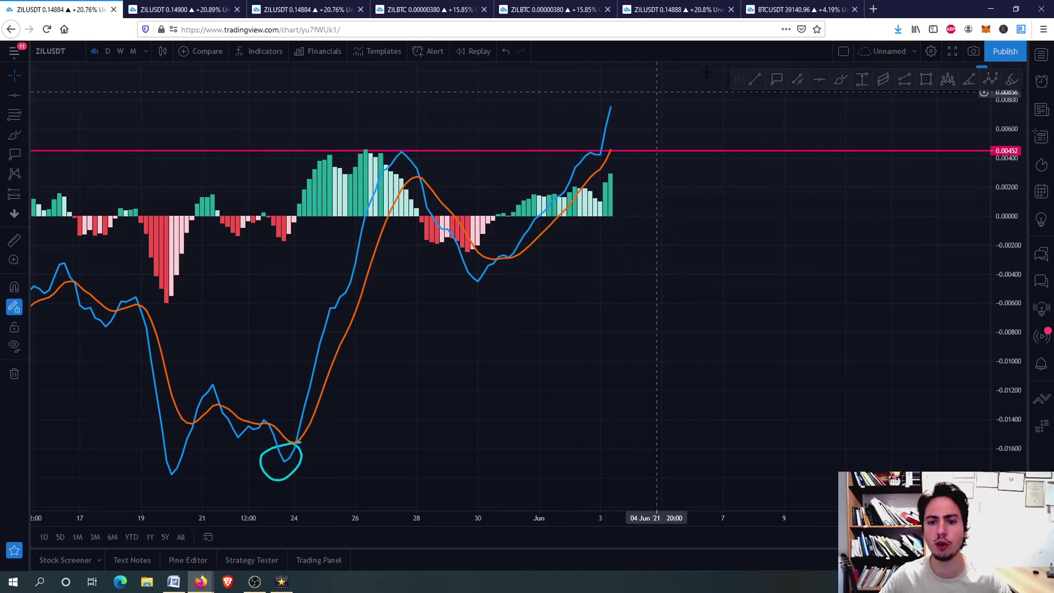
Step: Sketch a possible downturn from the MACD line's latest high with the brush, and undo the stroke
left_click(843, 82)
mouse_move(611, 107)
left_mouse_down()
mouse_move(618, 103)
mouse_move(661, 192)
left_mouse_up()
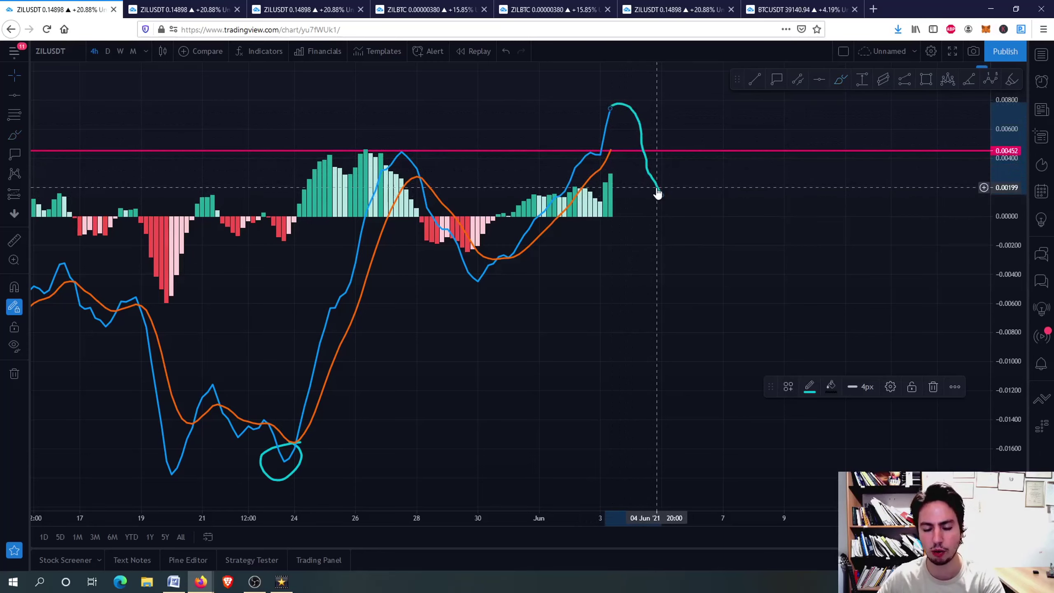
key("ctrl+z")
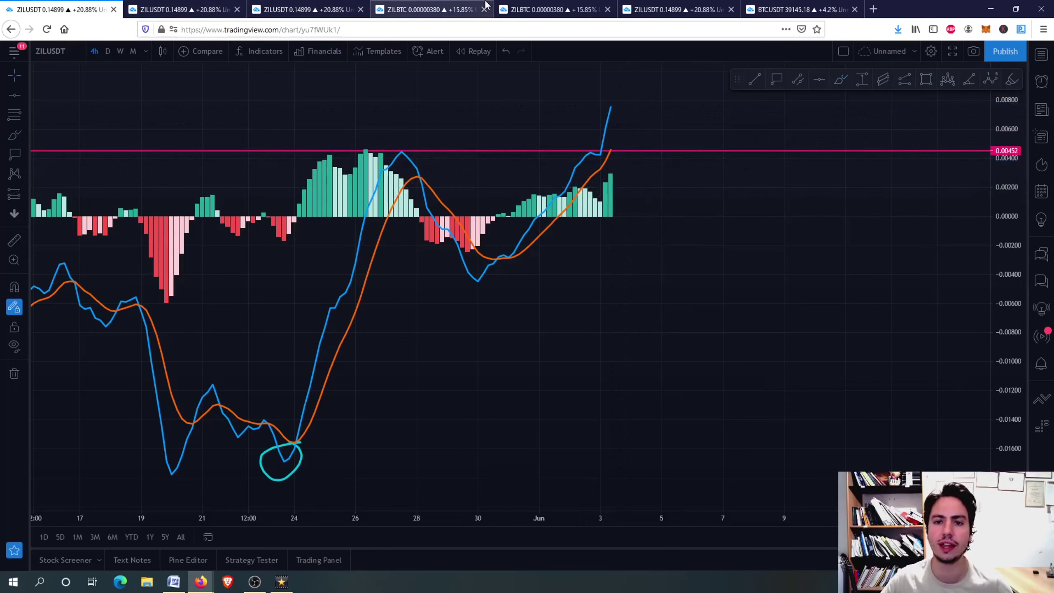
Step: Switch to the ZILUSDT 4h chart with the SSL channel and maximize its CCI pane
left_click(183, 9)
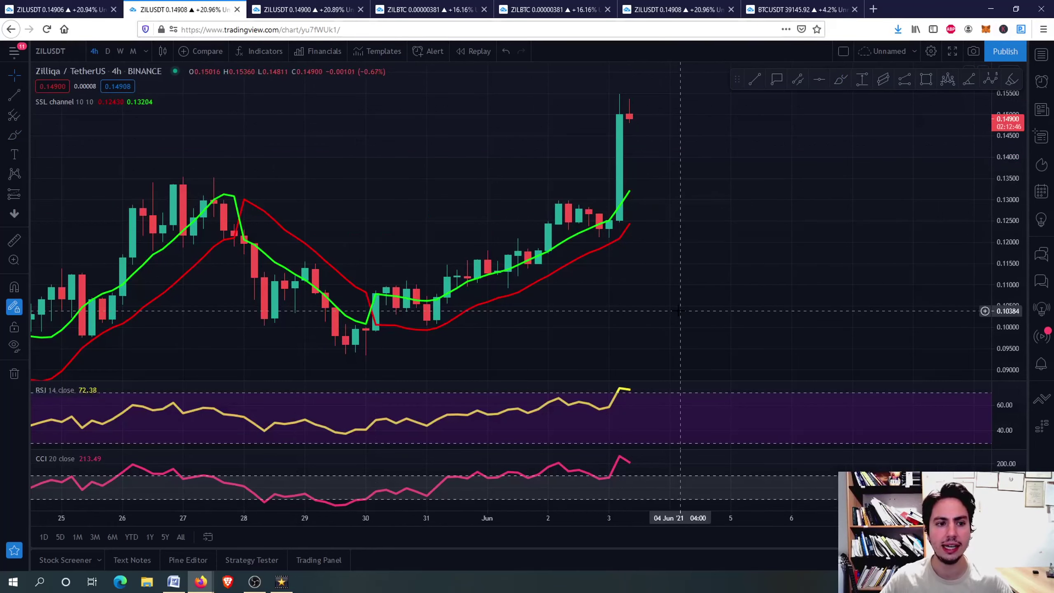
double_click(690, 462)
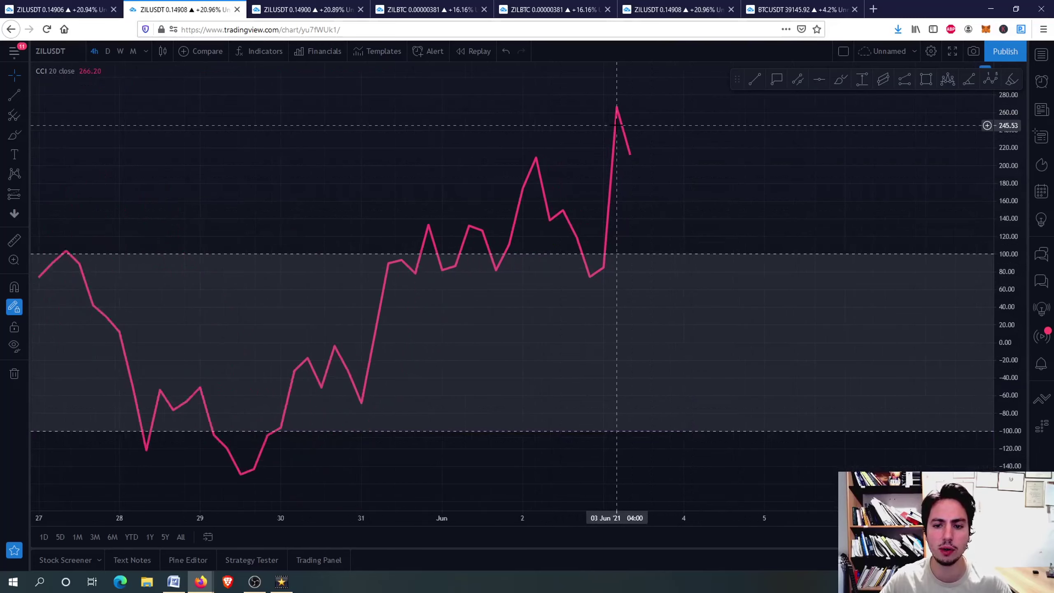
scroll(617, 126, "up", 1)
Step: Circle the latest CCI spike above the 100 level with the brush, and delete the circle
left_click(842, 83)
mouse_move(645, 105)
left_mouse_down()
mouse_move(577, 216)
mouse_move(645, 83)
left_mouse_up()
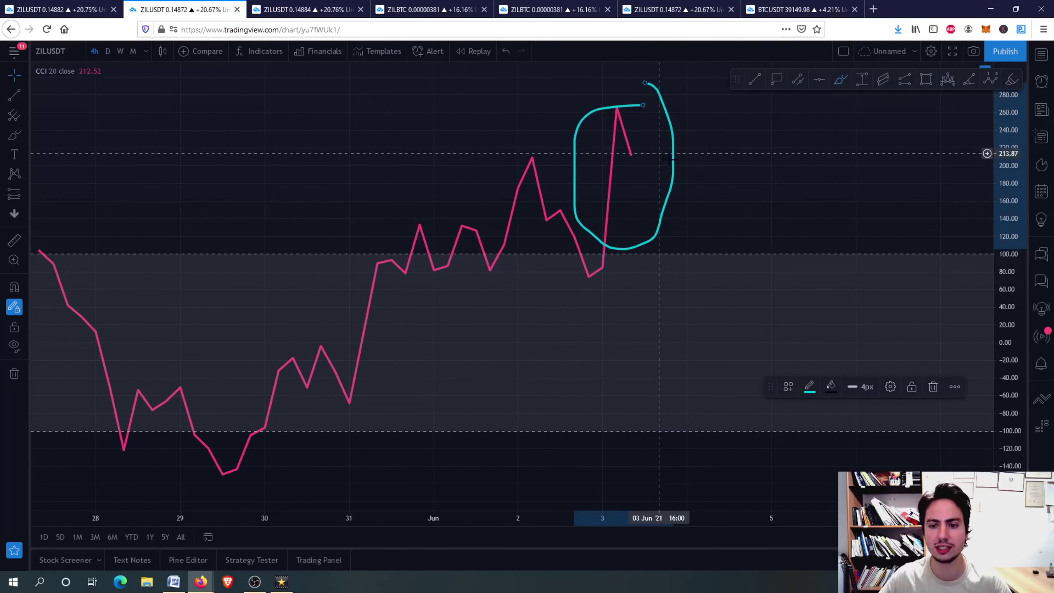
key("Delete")
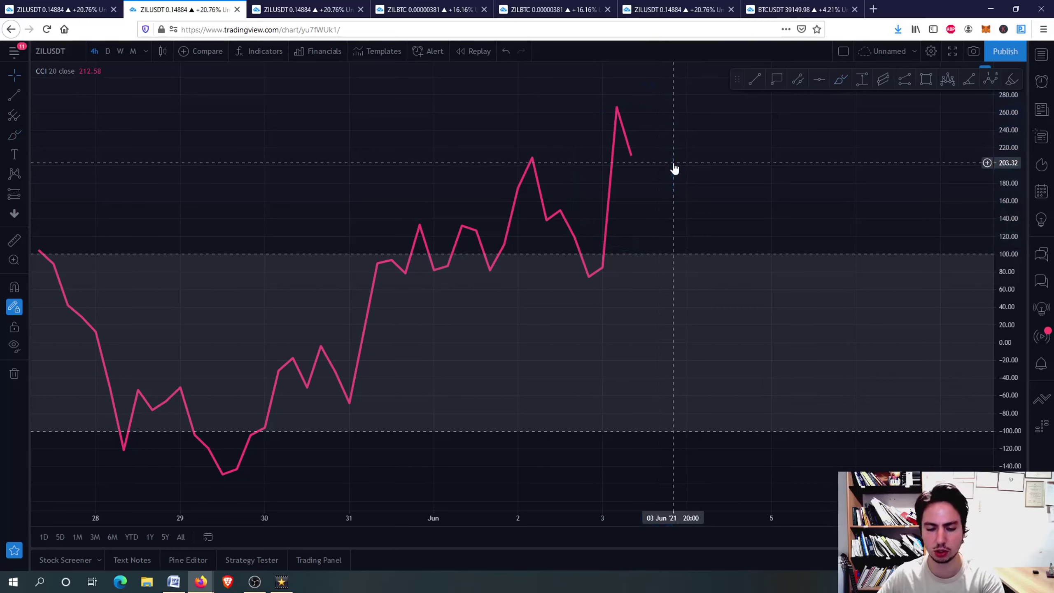
Step: Sketch a possible CCI dip to about 80 and rebound to about 240 with the brush, and delete the strokes
left_click(842, 81)
mouse_move(631, 149)
left_mouse_down()
mouse_move(673, 259)
mouse_move(729, 245)
mouse_move(757, 129)
left_mouse_up()
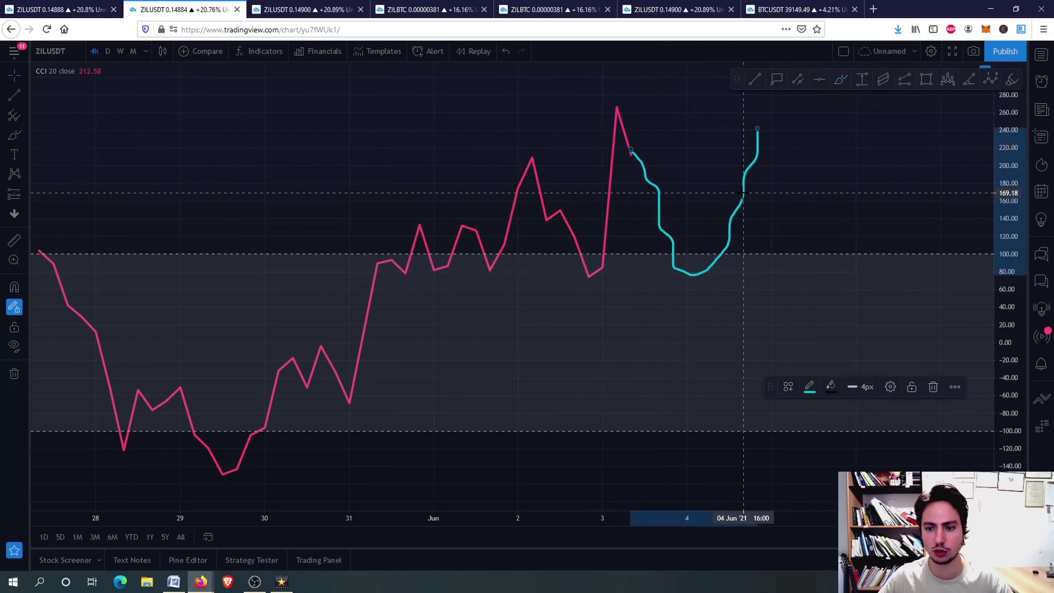
key("Delete")
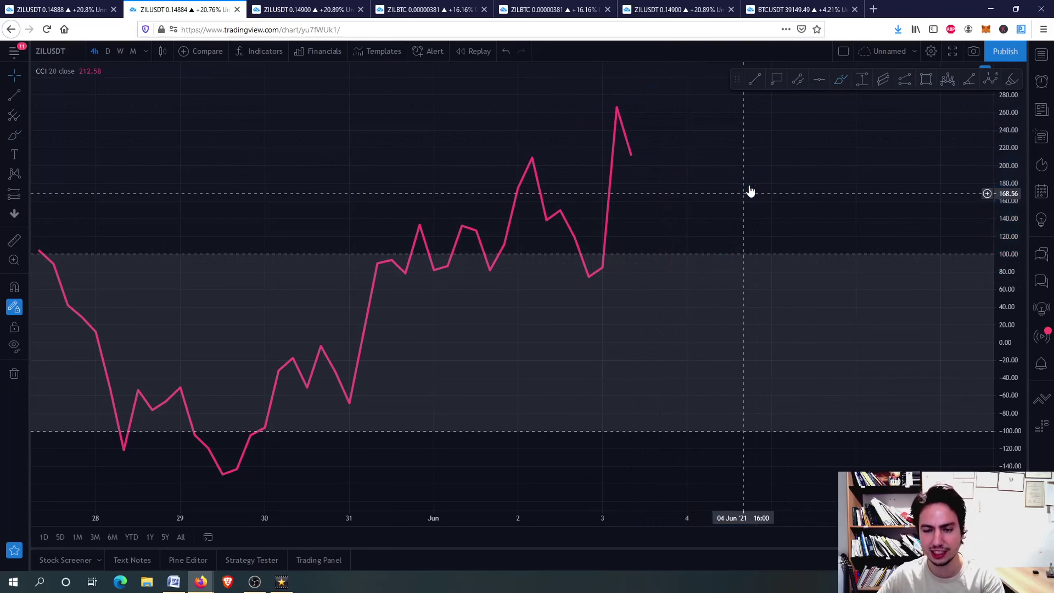
left_click(842, 79)
mouse_move(619, 148)
left_mouse_down()
mouse_move(644, 198)
mouse_move(645, 251)
mouse_move(701, 150)
left_mouse_up()
key("Delete")
Step: Sketch a possible steep CCI decline into the band between 100 and -100 with the brush, and delete the stroke
left_click(841, 80)
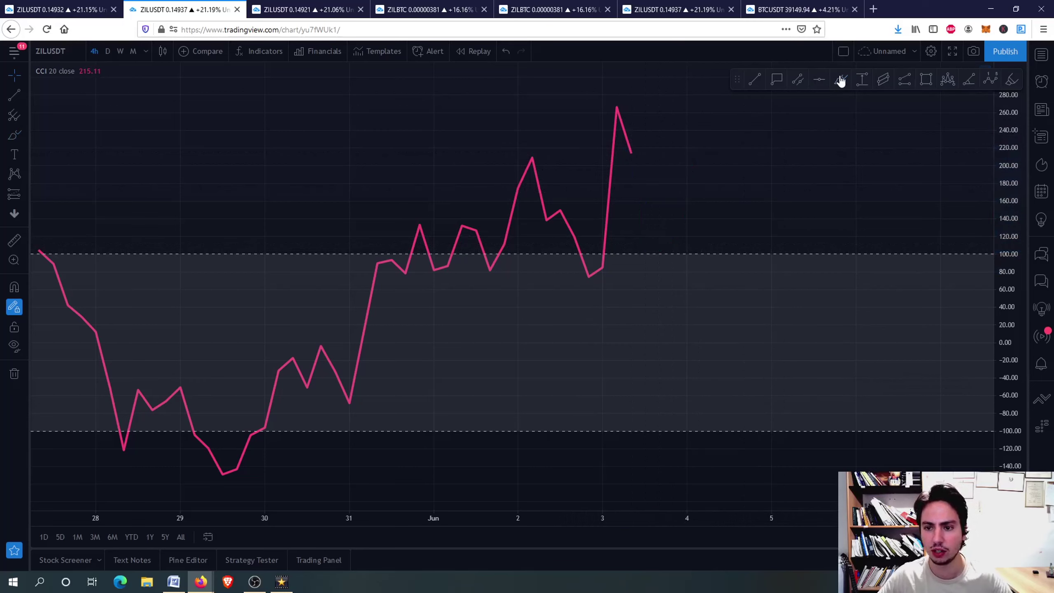
mouse_move(631, 142)
left_mouse_down()
mouse_move(644, 162)
mouse_move(689, 376)
left_mouse_up()
left_click(688, 348)
left_click(689, 346)
key("Delete")
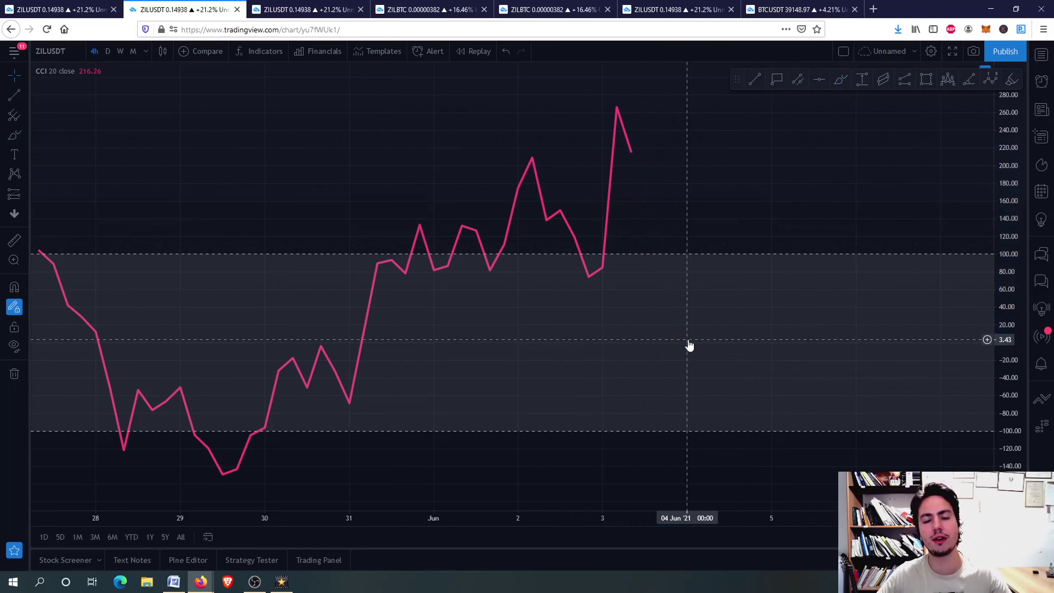
Step: Examine the RSI at full size, comparing its latest peak with earlier ones around the 70 level, and return to the full 4h chart
double_click(381, 179)
double_click(670, 410)
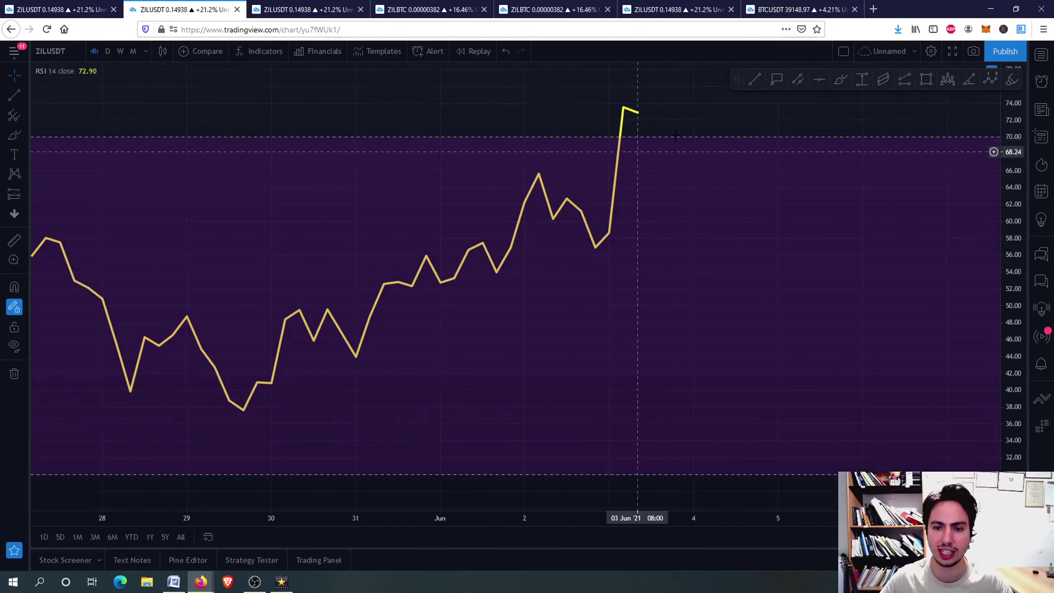
scroll(631, 135, "down", 3)
scroll(631, 135, "down", 5)
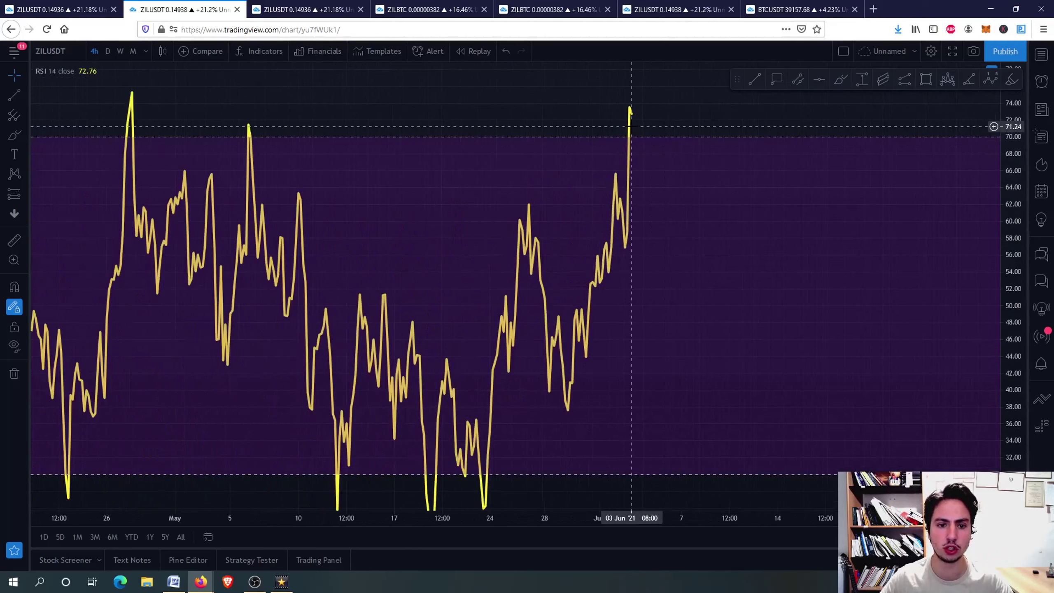
scroll(655, 110, "up", 3)
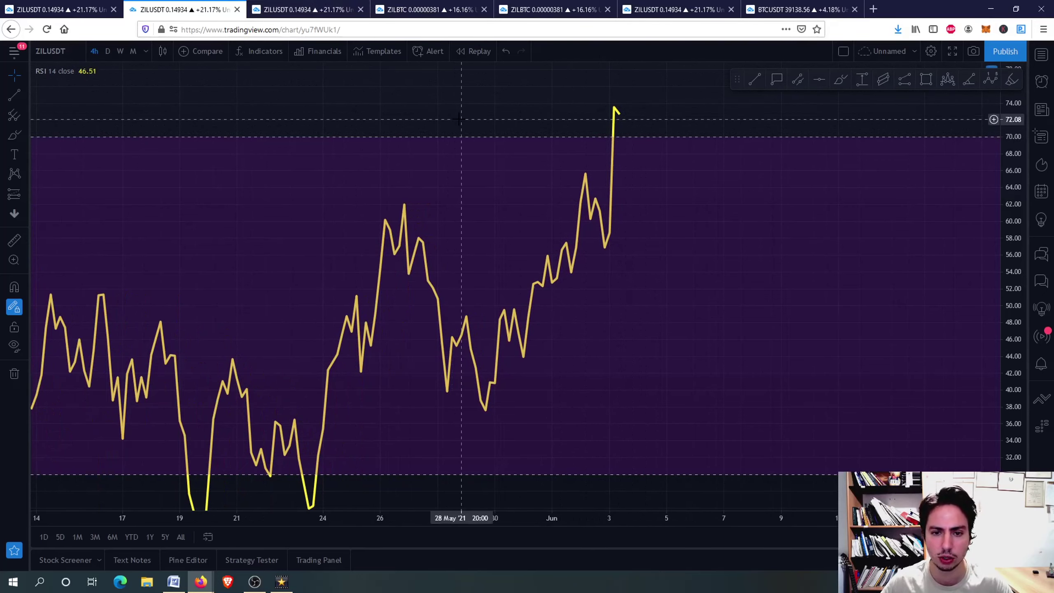
double_click(461, 332)
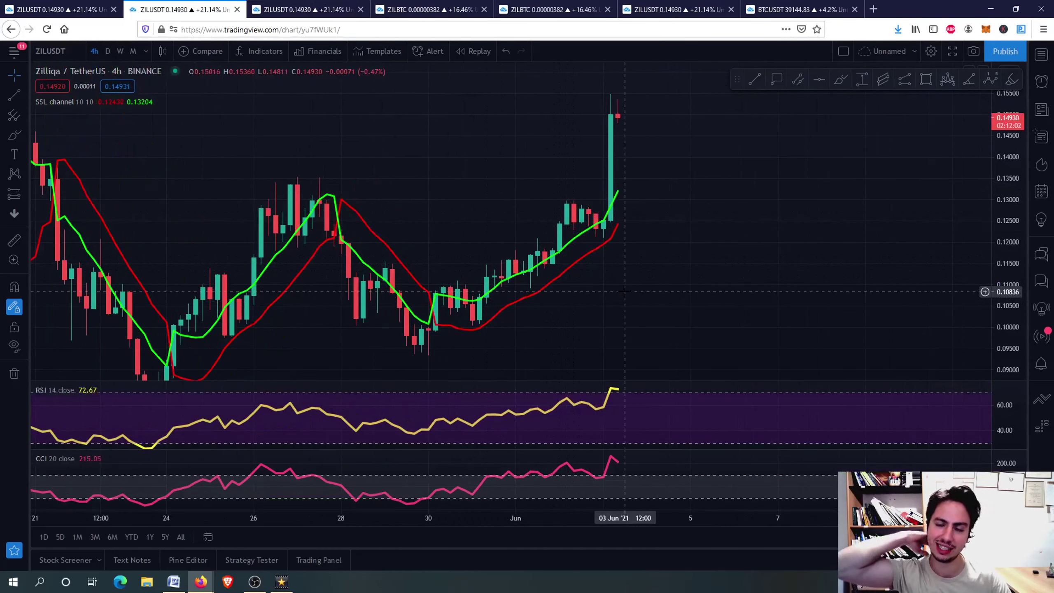
scroll(625, 292, "up", 3)
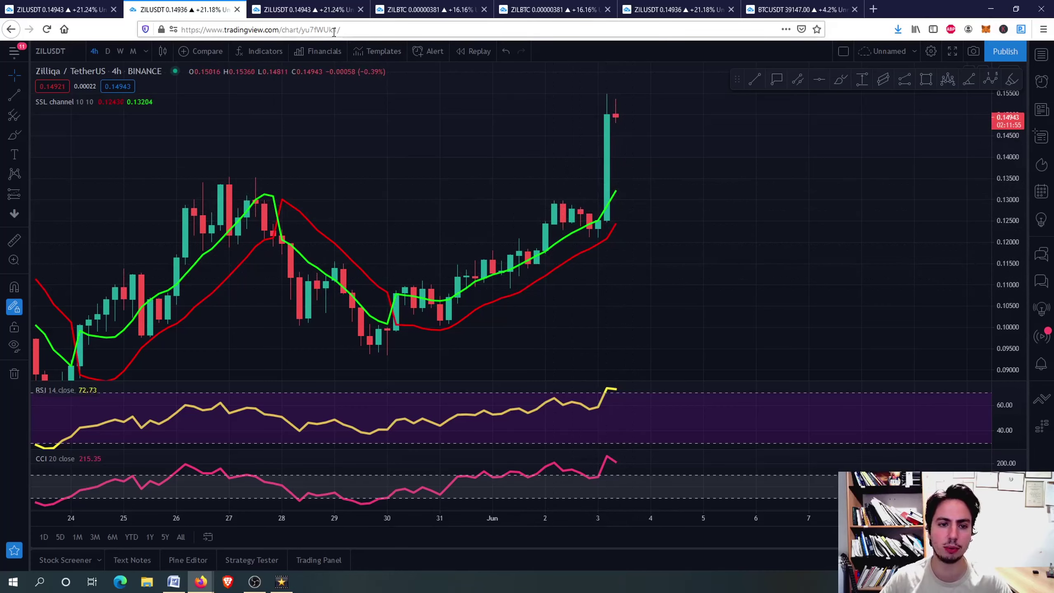
Step: Switch to the daily ZILUSDT chart and examine the latest candles against the SSL channel and Bollinger Bands
left_click(279, 5)
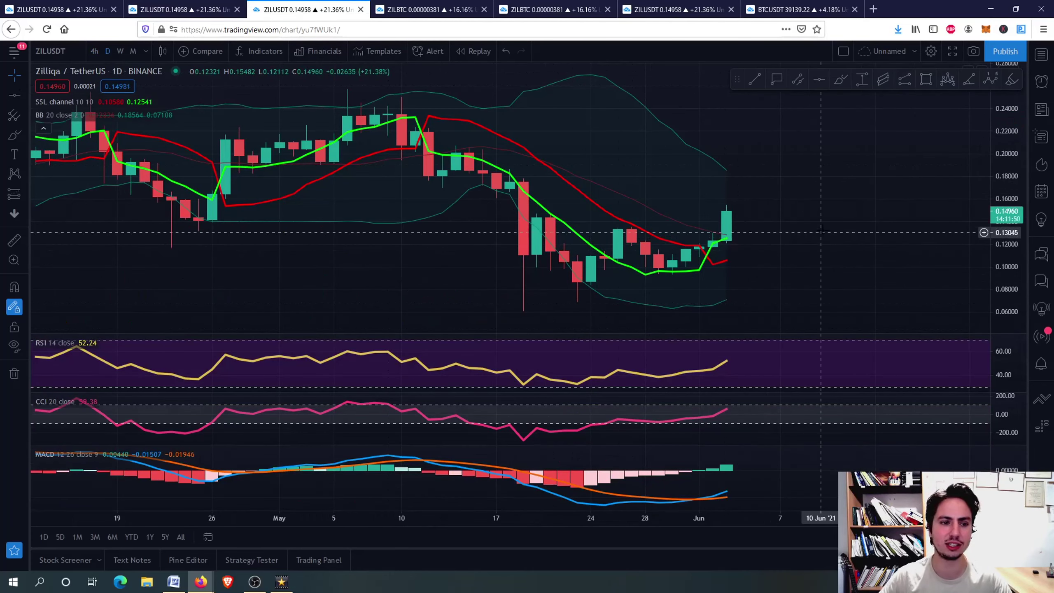
left_click_drag(791, 221, 770, 221)
scroll(771, 221, "up", 2)
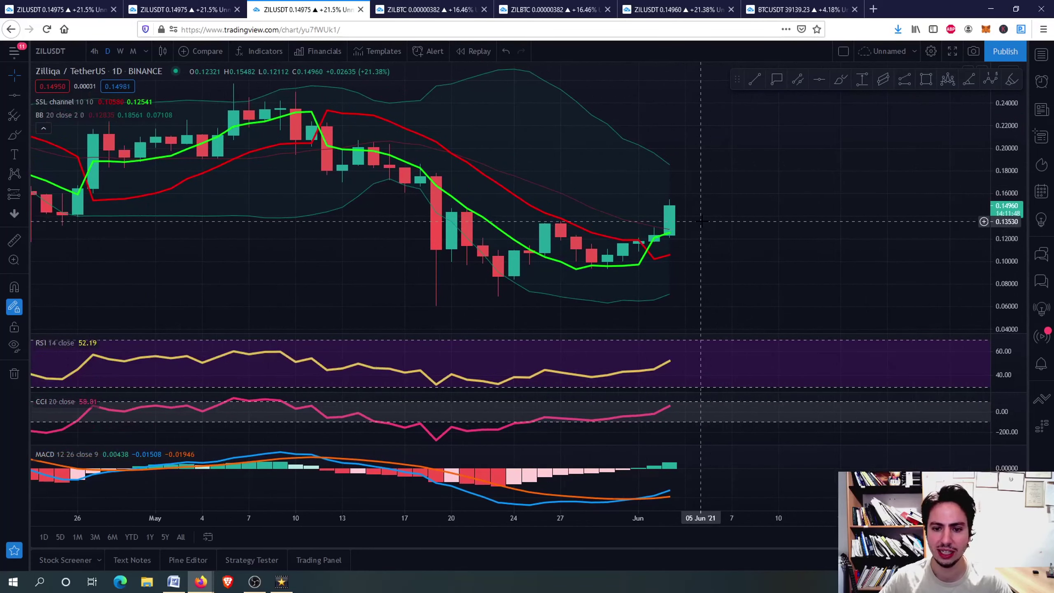
Step: Mark the price level at about 0.1353 with a horizontal line on the daily chart, and delete the line
left_click(701, 221)
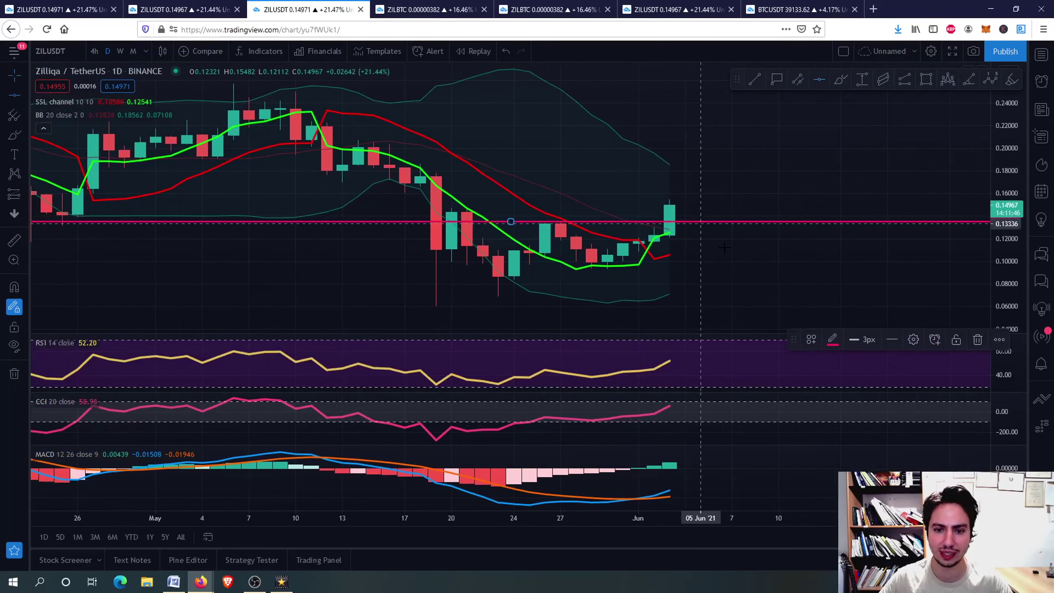
left_click(701, 226)
key("Delete")
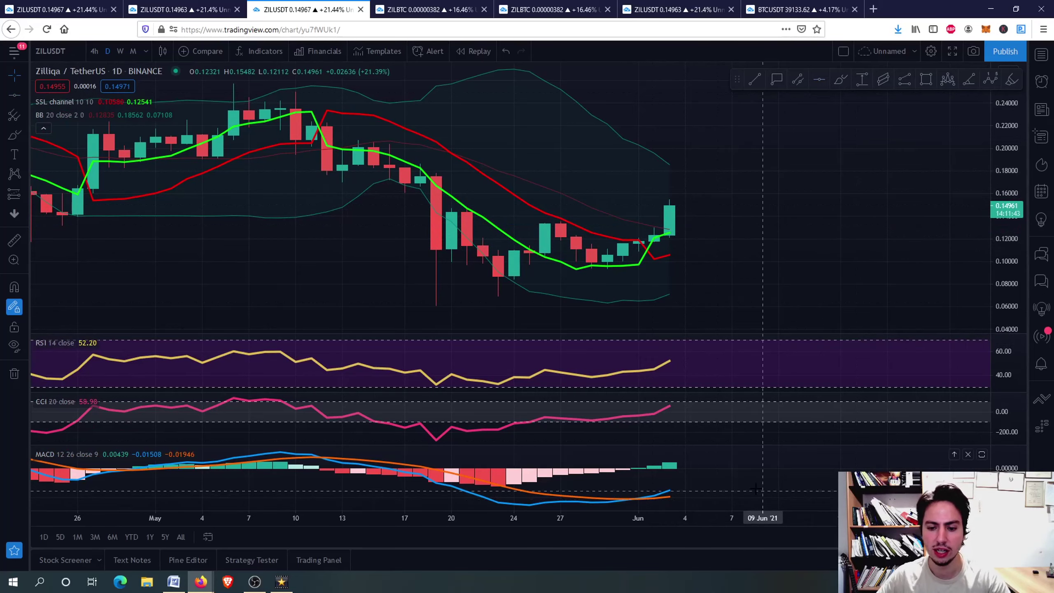
Step: Maximize the daily chart's MACD pane and circle the crossover of the two lines around 1 June with the brush
double_click(635, 455)
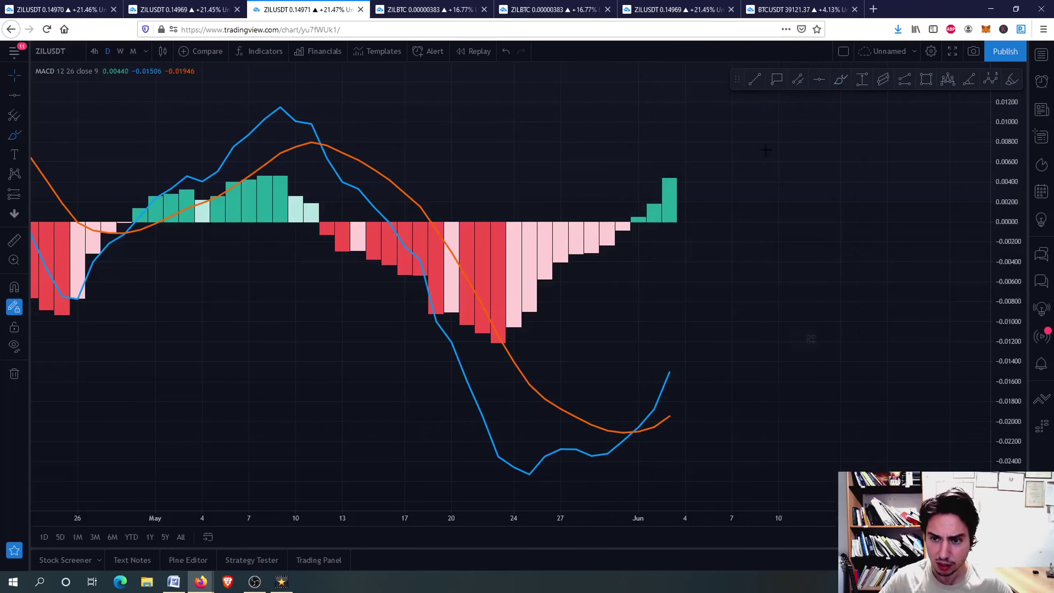
left_click_drag(637, 430, 623, 427)
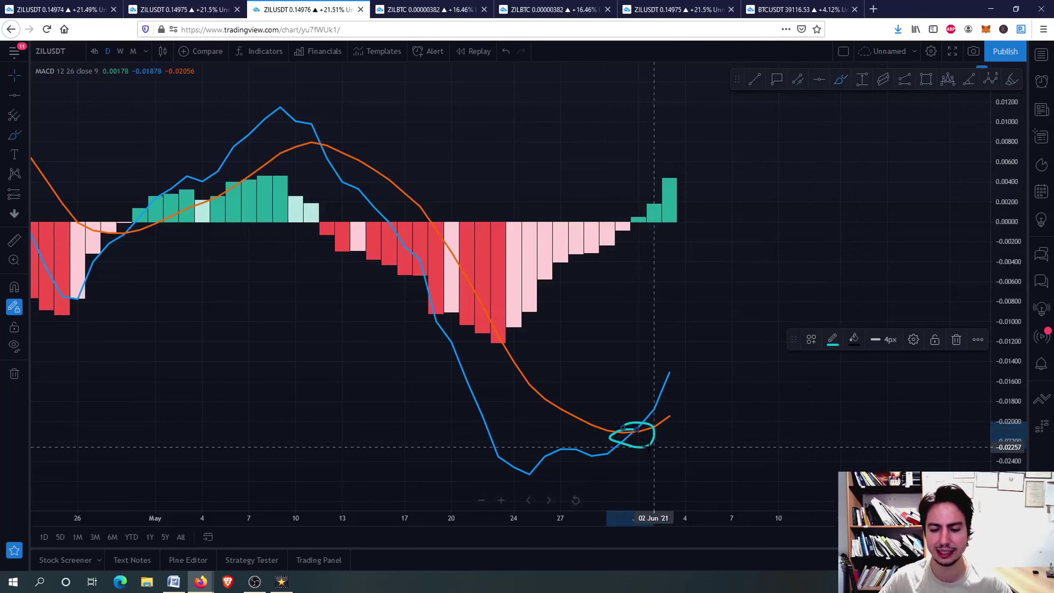
Step: Undo the MACD crossover circle, sketch rising projections of both MACD lines and undo them, returning to the full daily chart
key("ctrl+z")
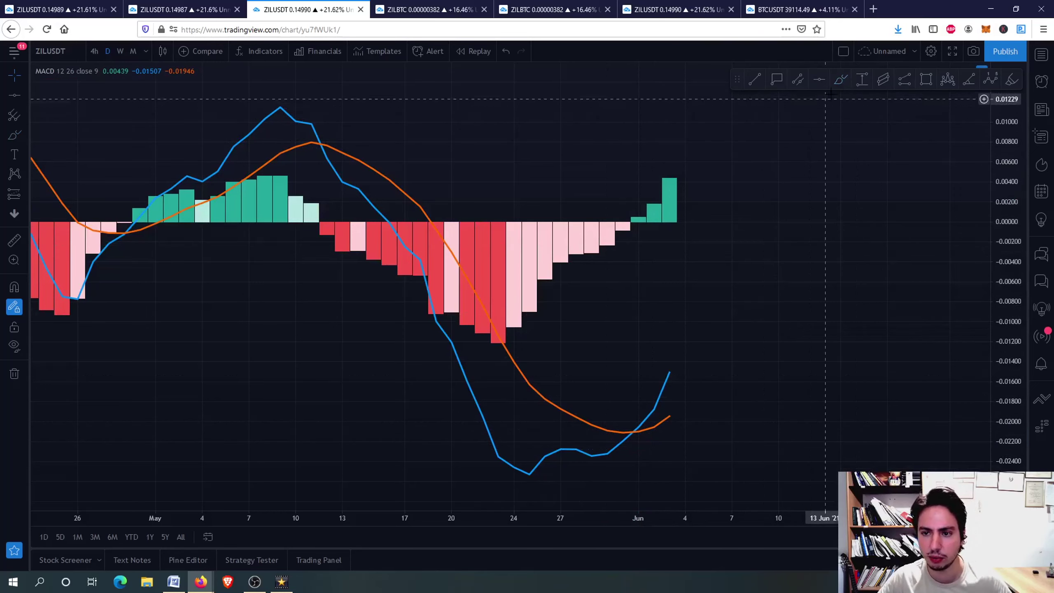
left_click_drag(655, 390, 701, 274)
left_click_drag(669, 418, 716, 358)
key("ctrl+z")
key("ctrl+z")
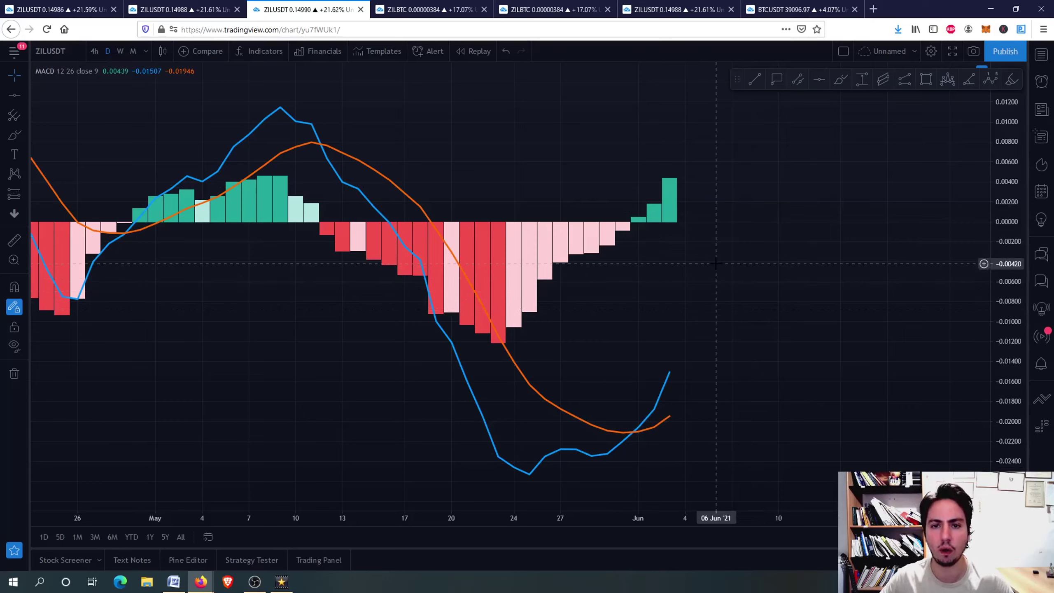
double_click(722, 249)
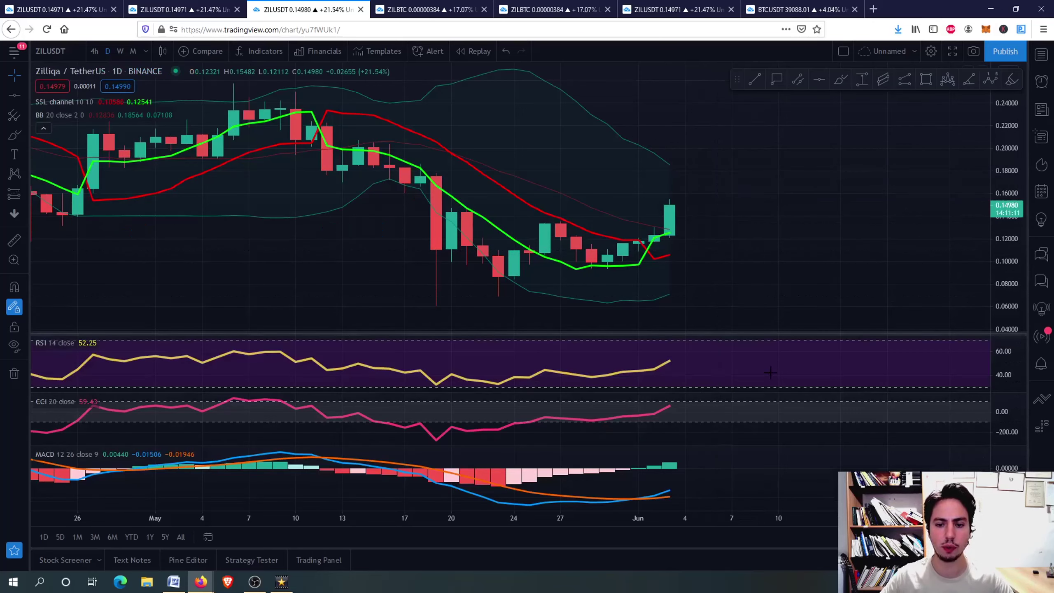
Step: Examine the daily RSI at full size, comparing its latest rise with the earlier peaks since April
double_click(741, 365)
scroll(703, 314, "down", 5)
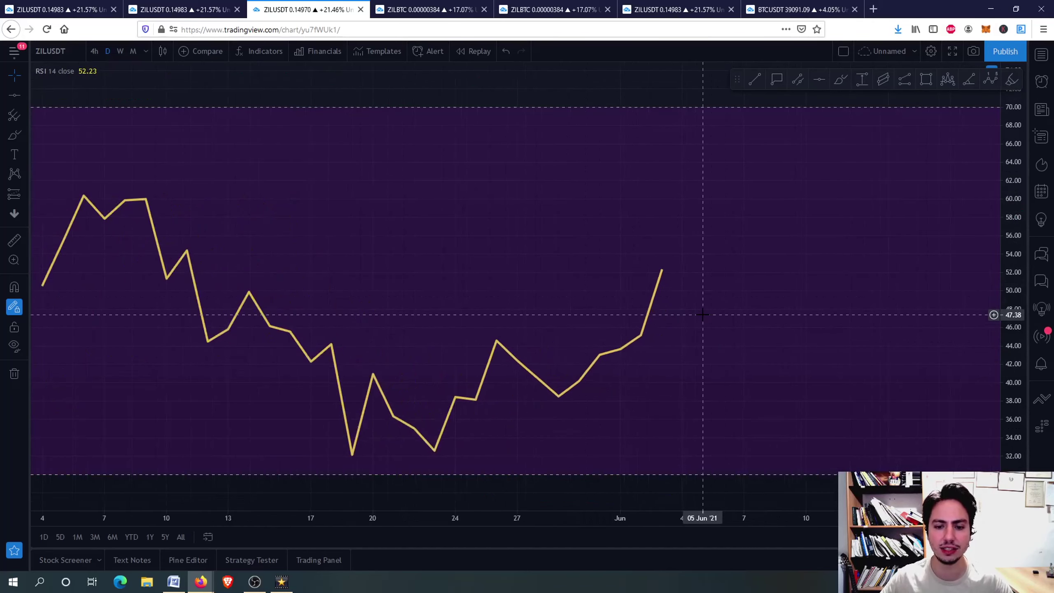
scroll(703, 314, "up", 2)
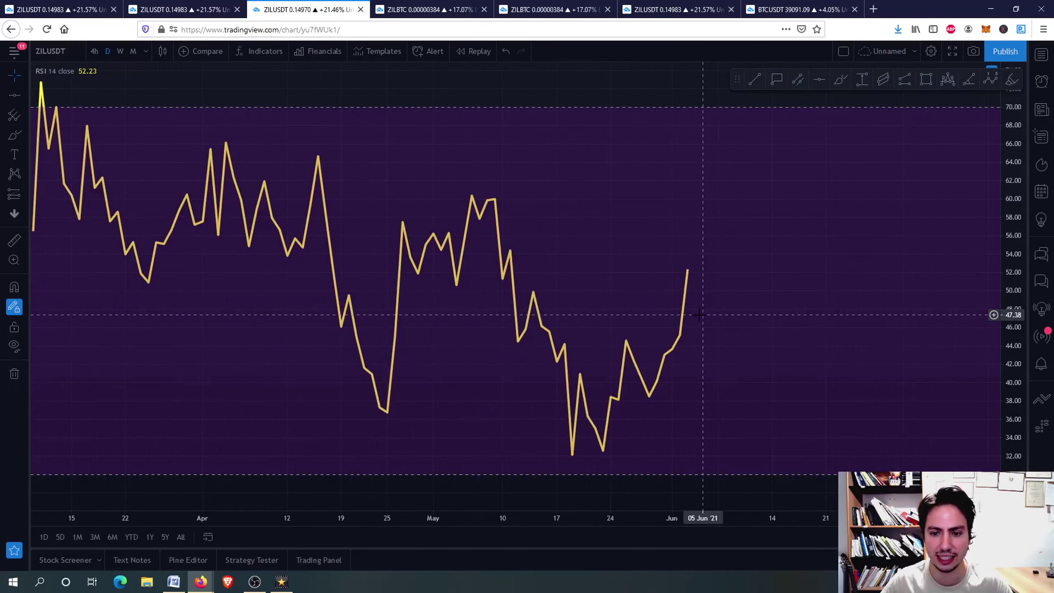
scroll(701, 225, "up", 2)
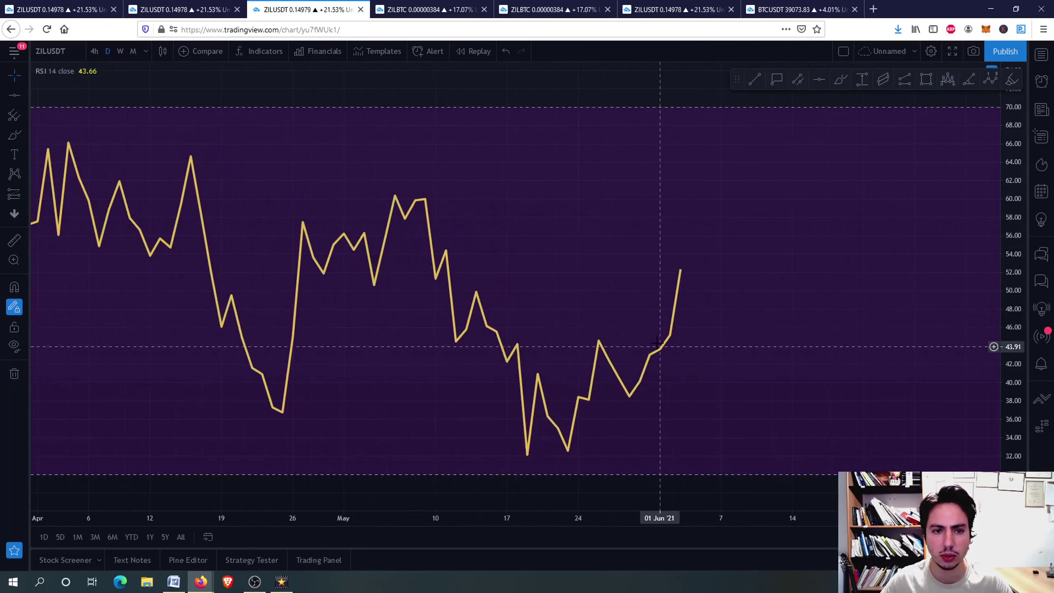
scroll(701, 225, "up", 2)
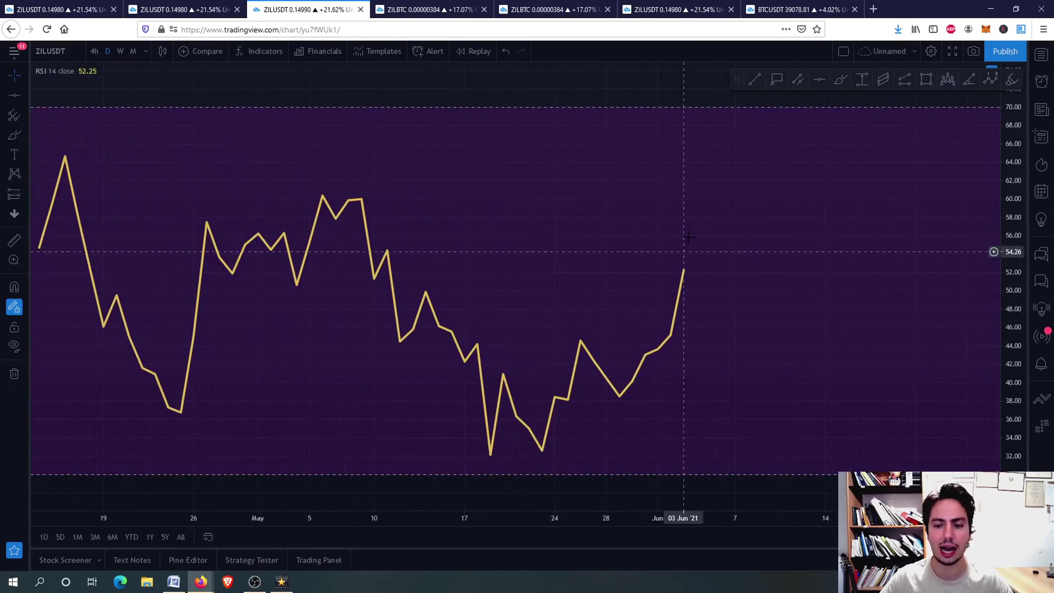
Step: Brush an RSI projection dipping to about 45 and rising to about 59 by 10 June, delete it, and restore the full chart
left_click(840, 80)
mouse_move(684, 269)
left_mouse_down()
mouse_move(688, 259)
mouse_move(718, 325)
mouse_move(774, 205)
left_mouse_up()
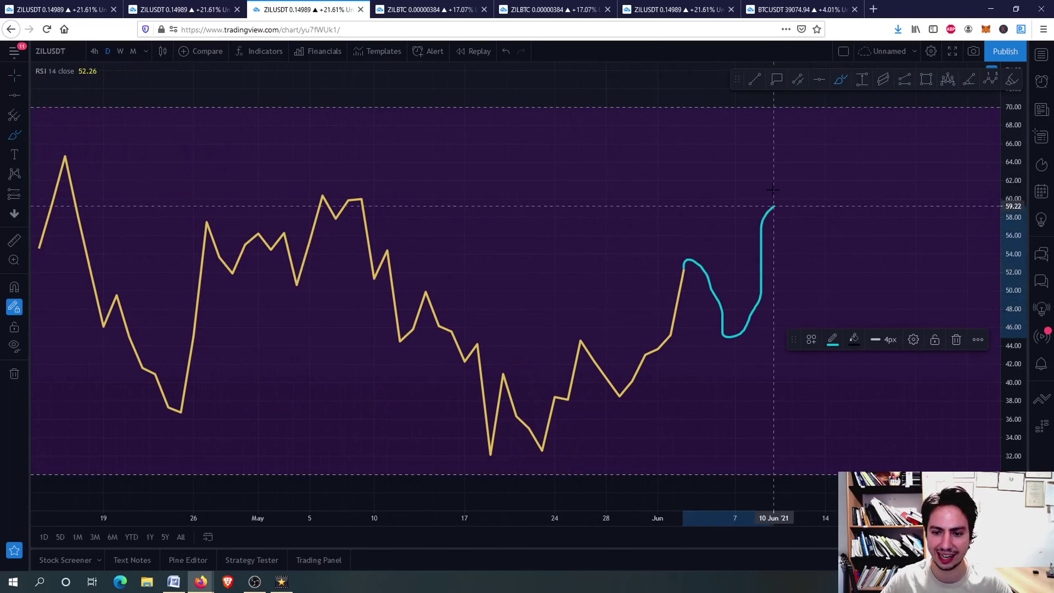
key("Escape")
left_click(762, 269)
key("Delete")
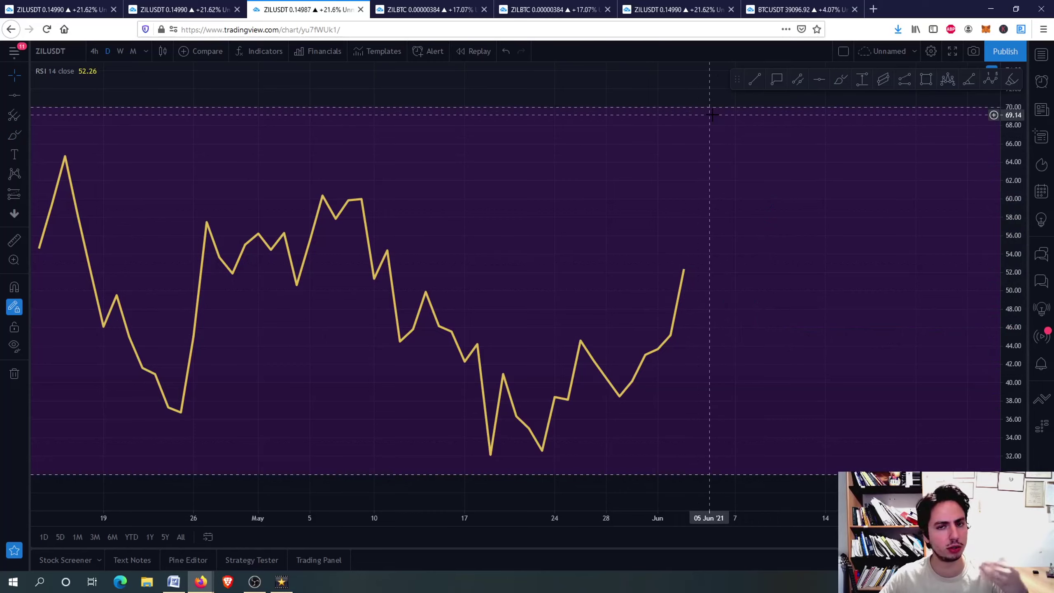
double_click(814, 266)
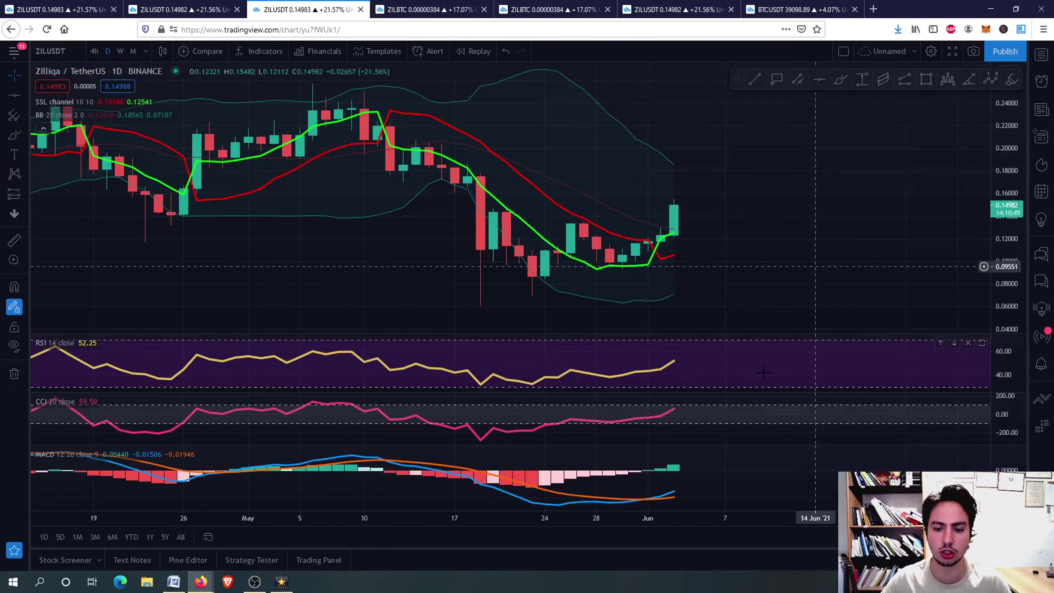
Step: Maximize the daily CCI, brush a rising projection to about 132 by 7 June, delete it, and restore the full chart
double_click(737, 416)
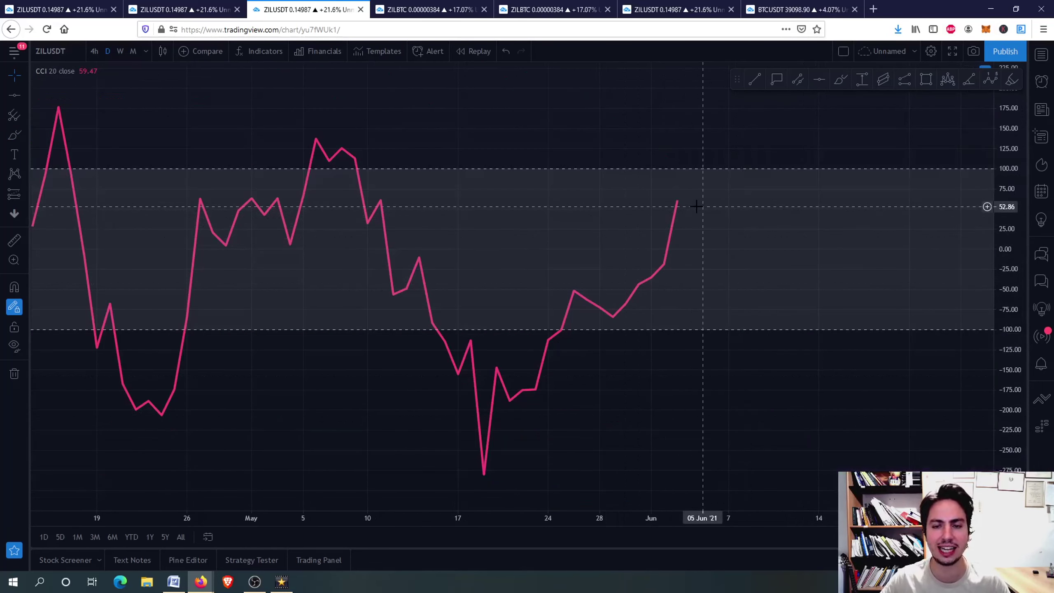
left_click(841, 80)
left_click_drag(638, 283, 729, 143)
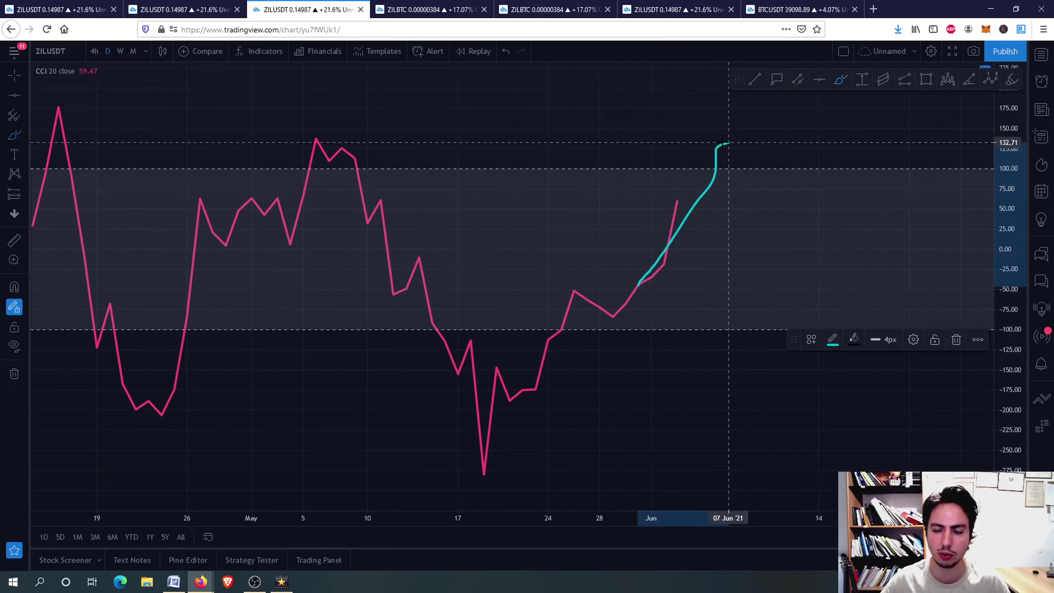
key("Delete")
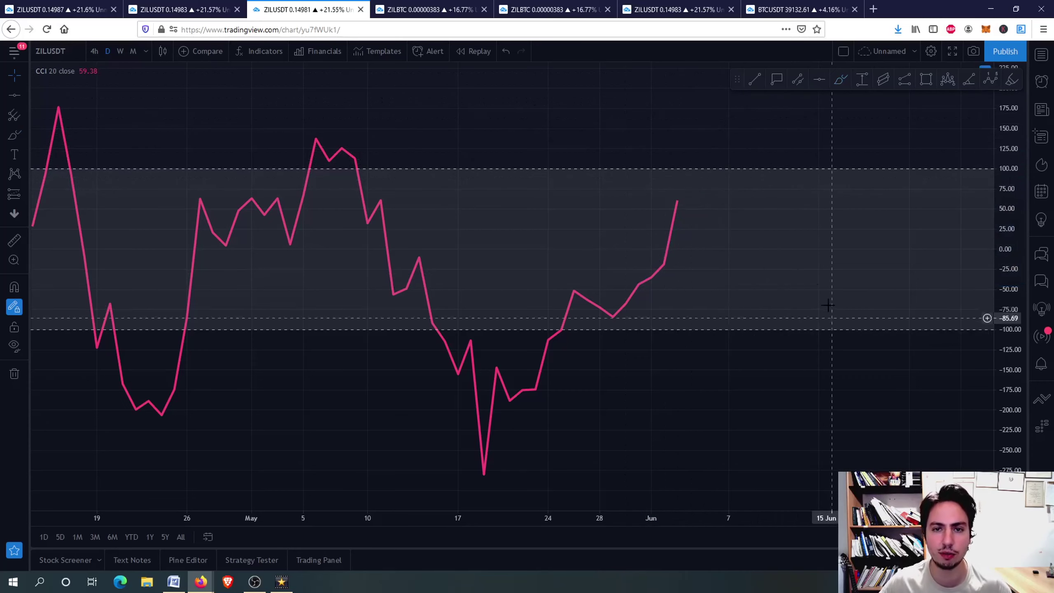
double_click(762, 253)
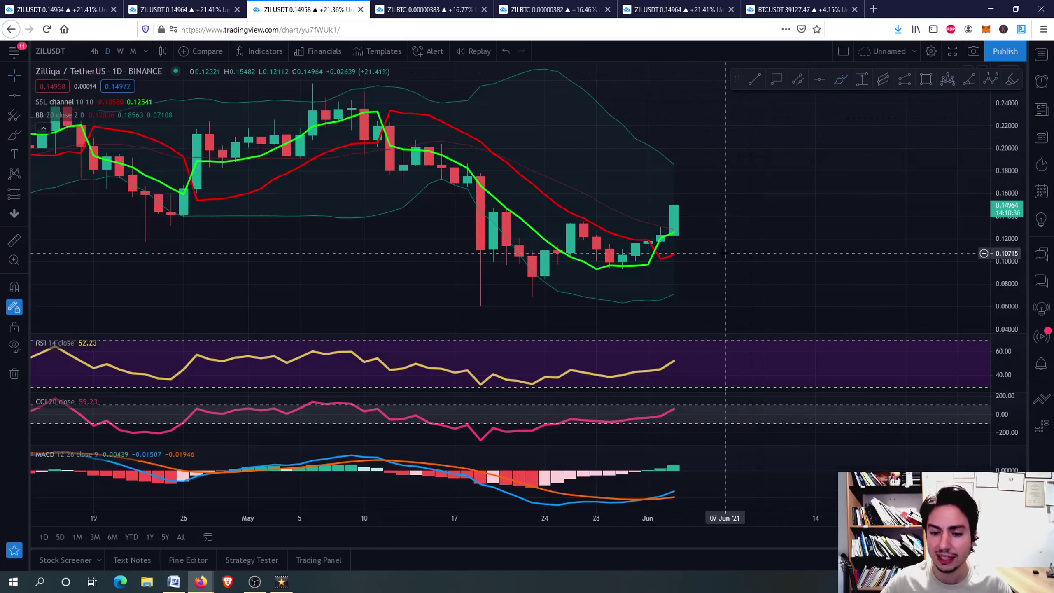
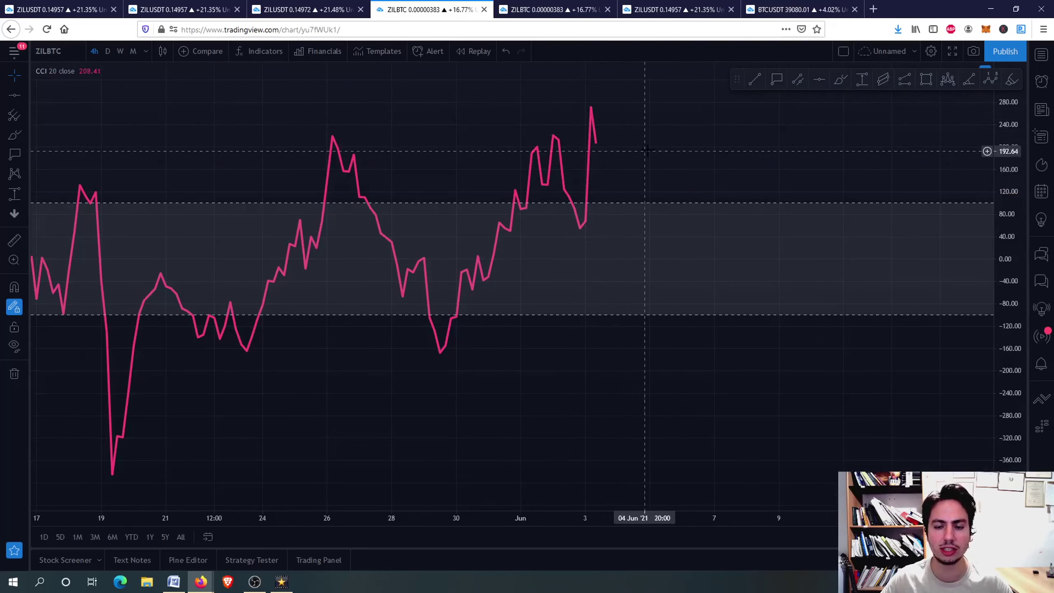
Step: Examine the RSI of the 4h ZILBTC chart at full size against the 70 level, and return to the full chart
double_click(637, 151)
double_click(603, 382)
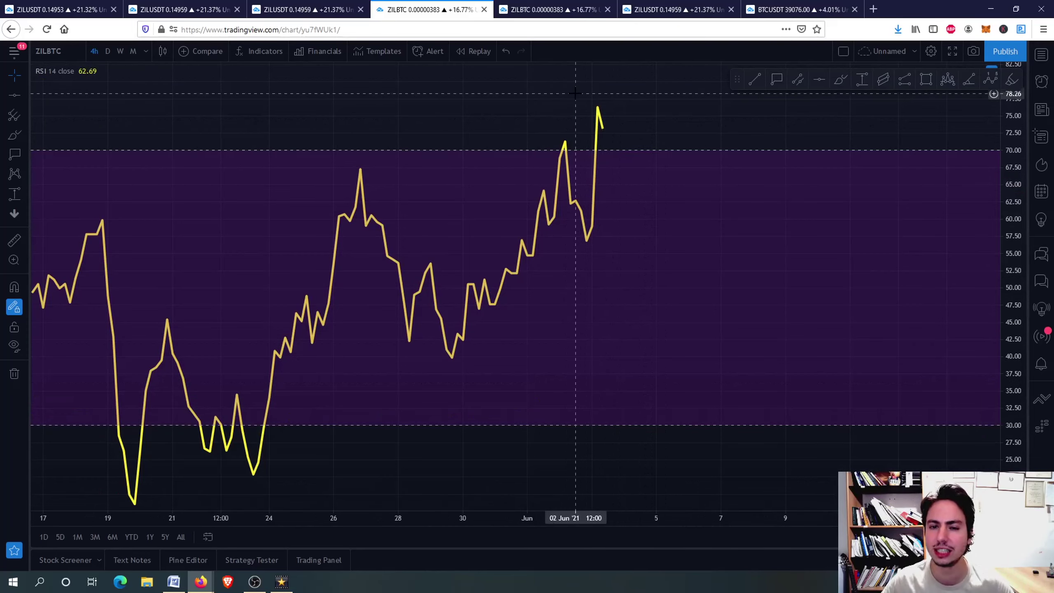
double_click(546, 129)
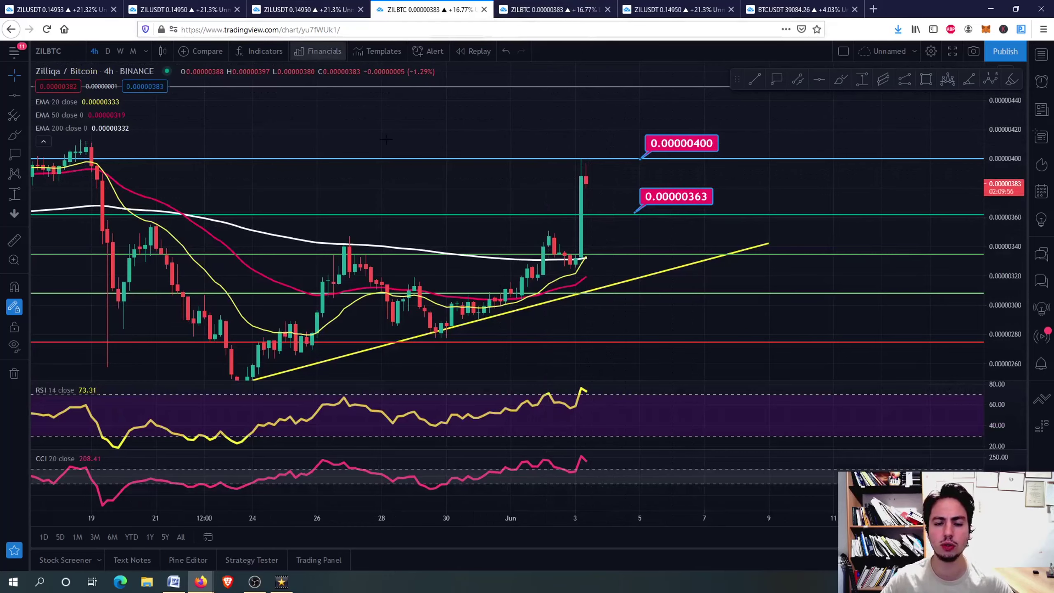
Step: Switch to the daily ZILBTC chart and examine the latest candles against the Fibonacci levels and EMAs
left_click(583, 6)
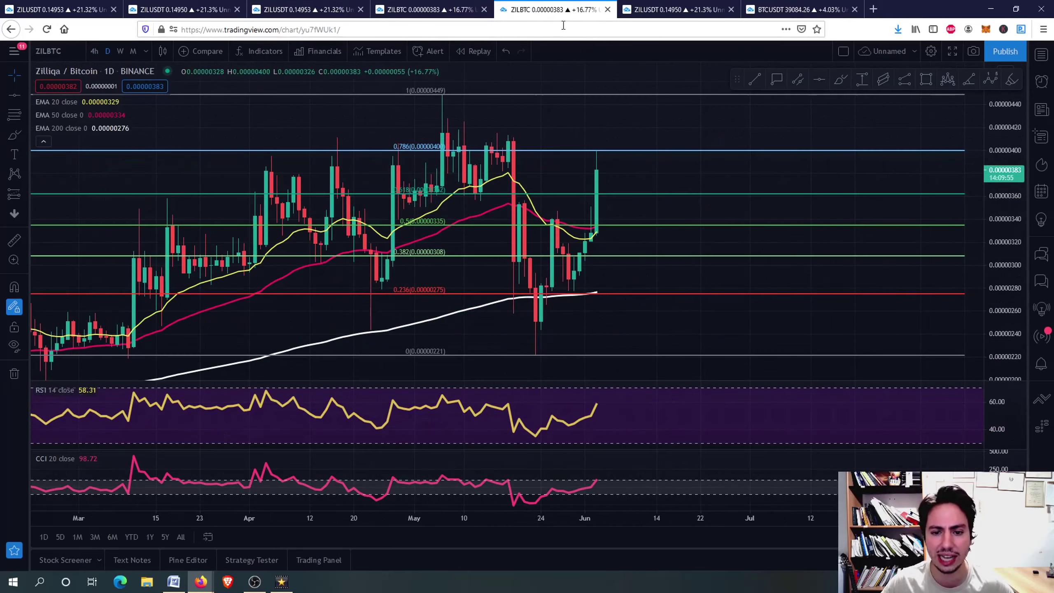
scroll(600, 170, "up", 4)
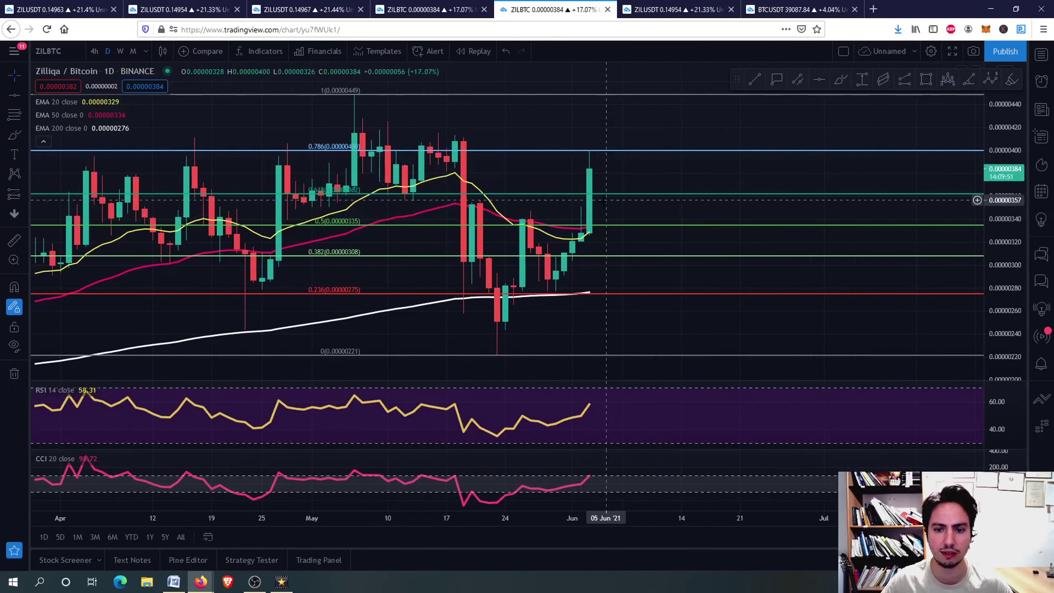
scroll(594, 200, "up", 3)
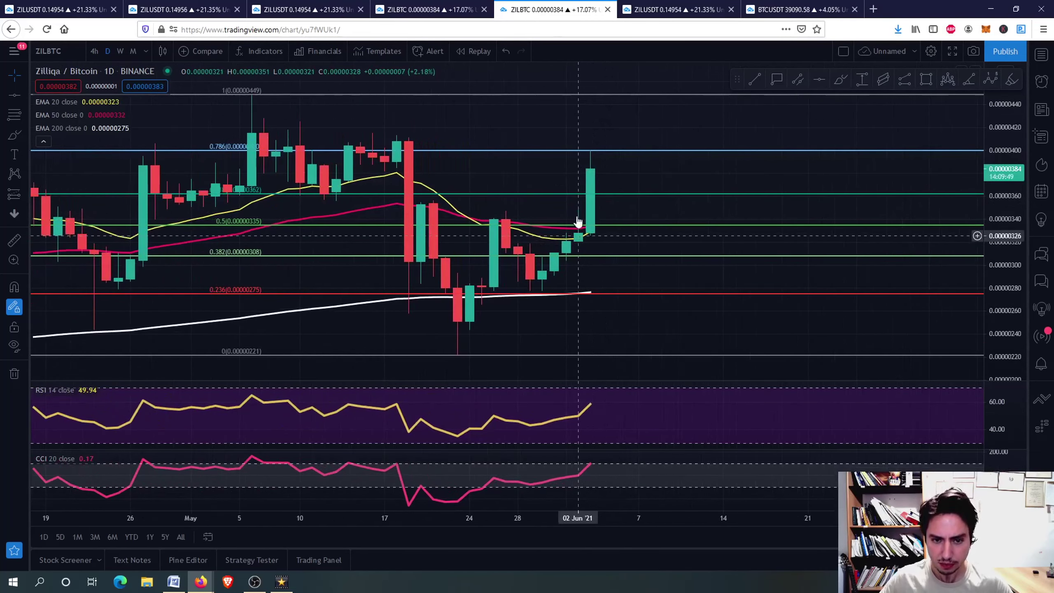
scroll(583, 249, "down", 2)
Step: Examine the daily ZILBTC CCI and RSI at full size one after the other, and return to the full chart
double_click(599, 472)
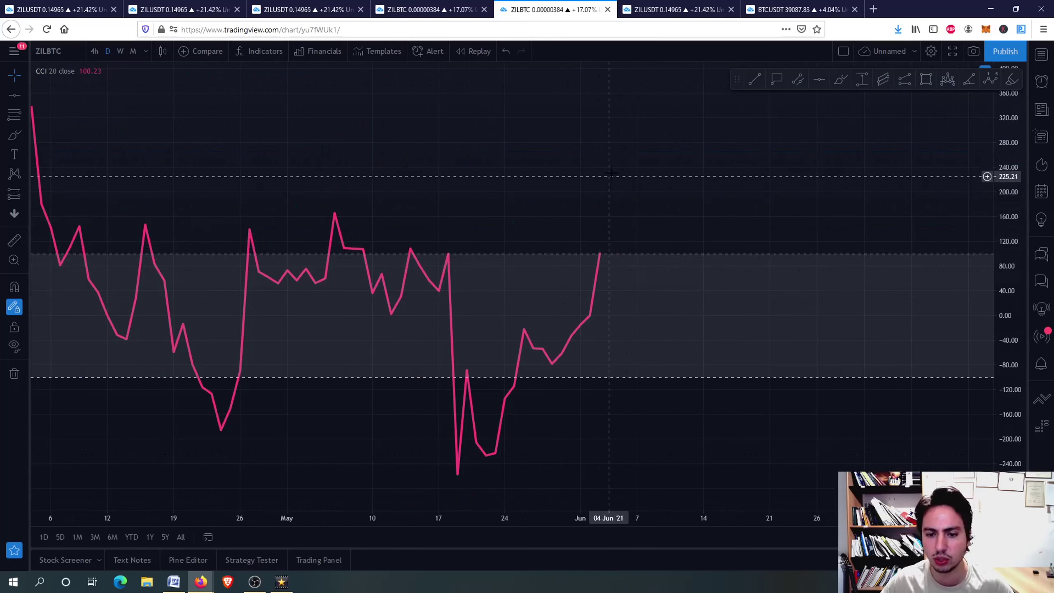
double_click(630, 307)
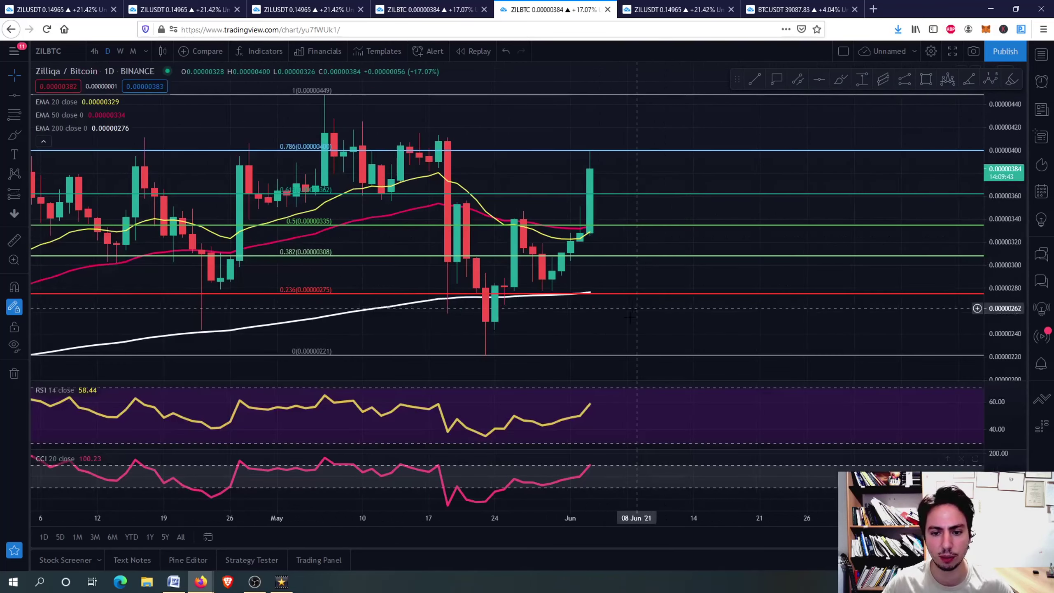
double_click(628, 414)
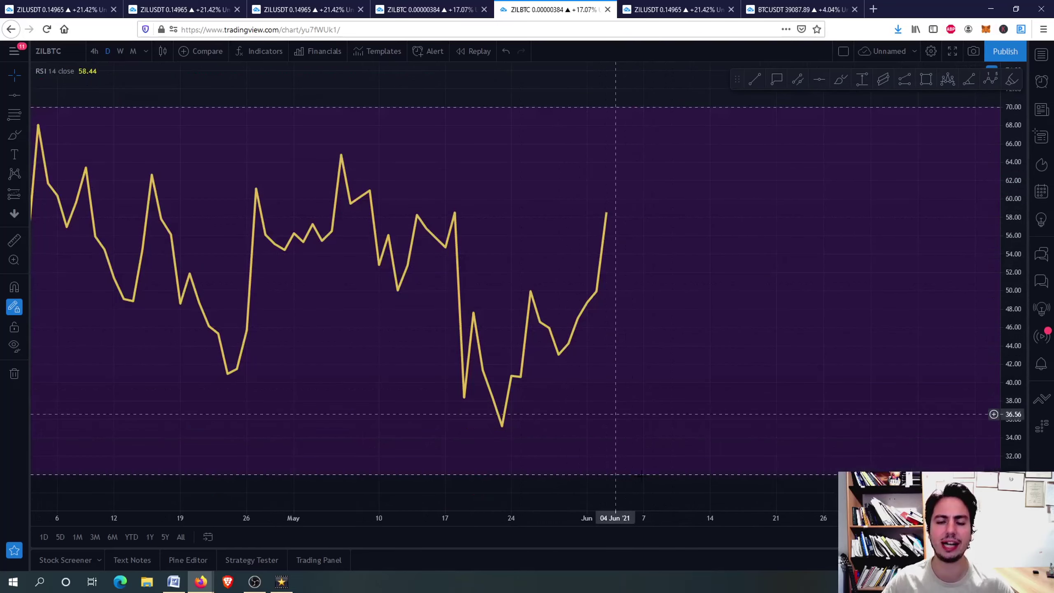
double_click(654, 322)
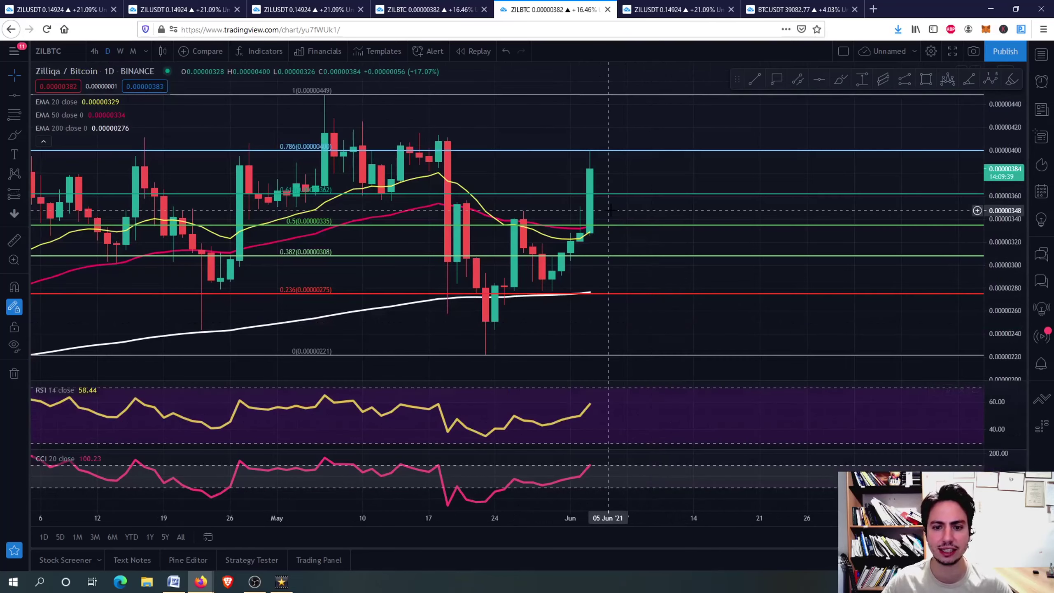
Step: Place a price label reading 0.00000505 at the 1.236 Fibonacci level to the right of the daily ZILBTC candles
scroll(601, 255, "down", 5)
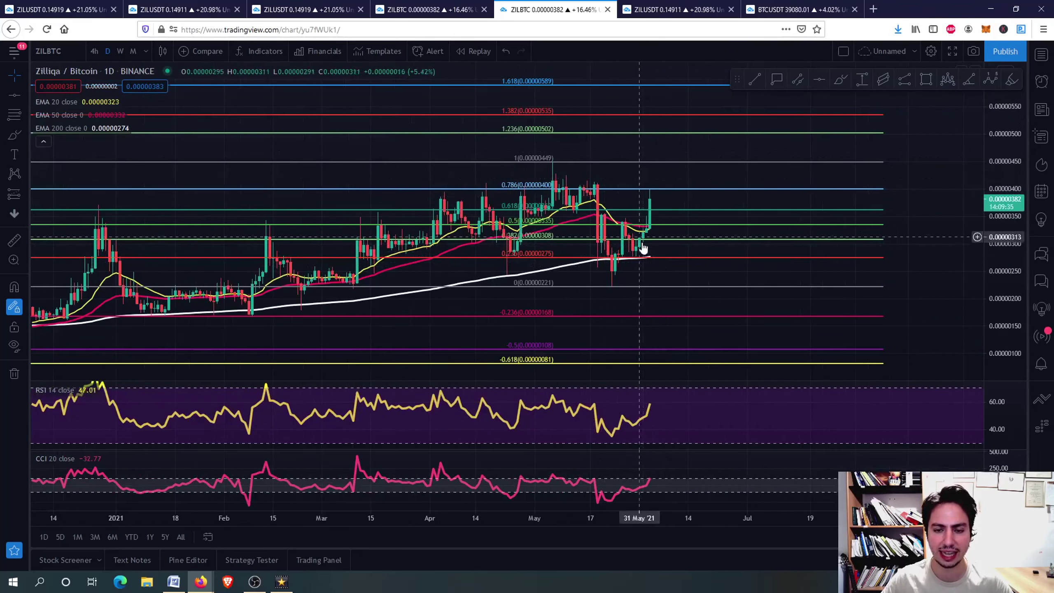
scroll(682, 170, "up", 2)
scroll(682, 170, "up", 3)
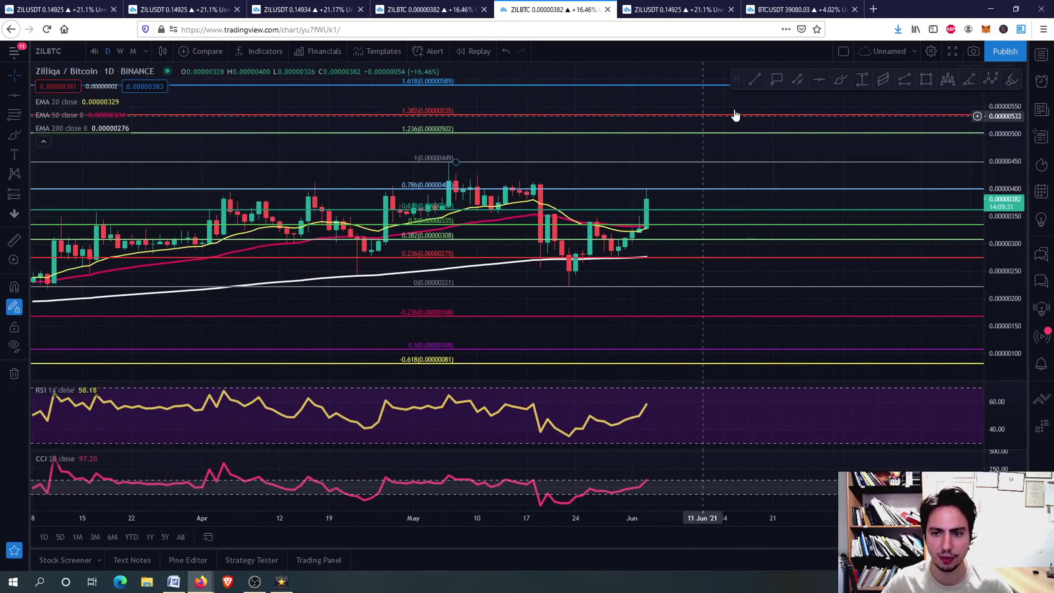
left_click(777, 80)
left_click(743, 131)
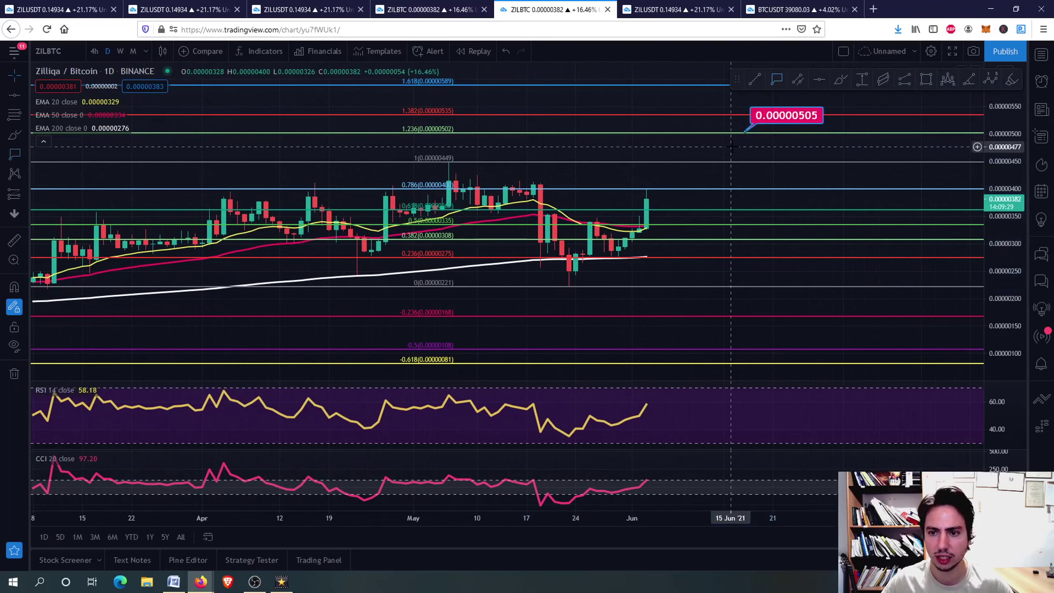
left_click_drag(730, 152, 722, 156)
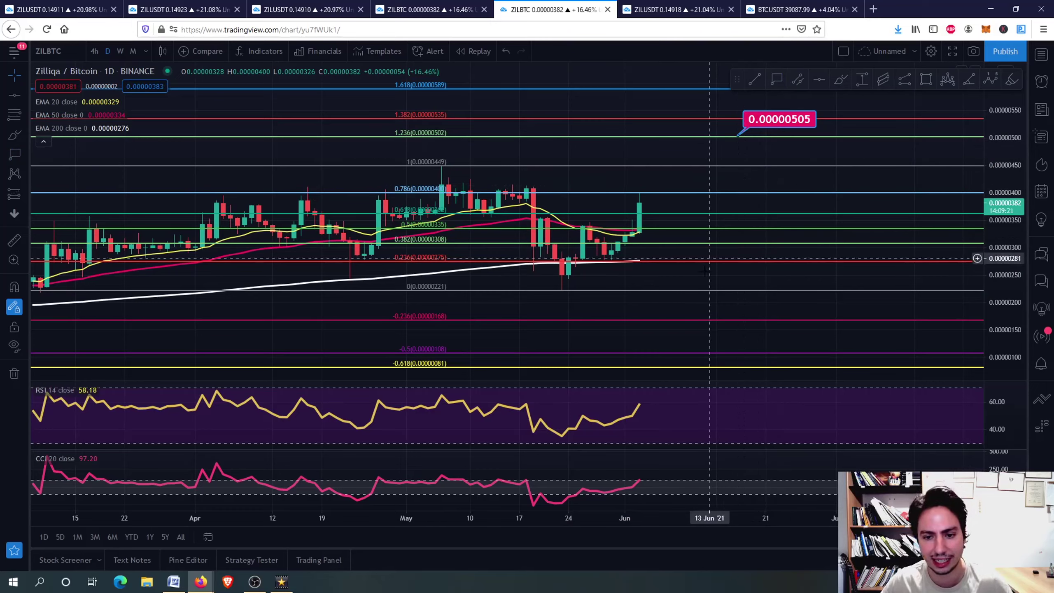
Step: Examine the latest daily ZILBTC candles up close against the 0.786 Fibonacci level and the EMAs
scroll(706, 241, "up", 3)
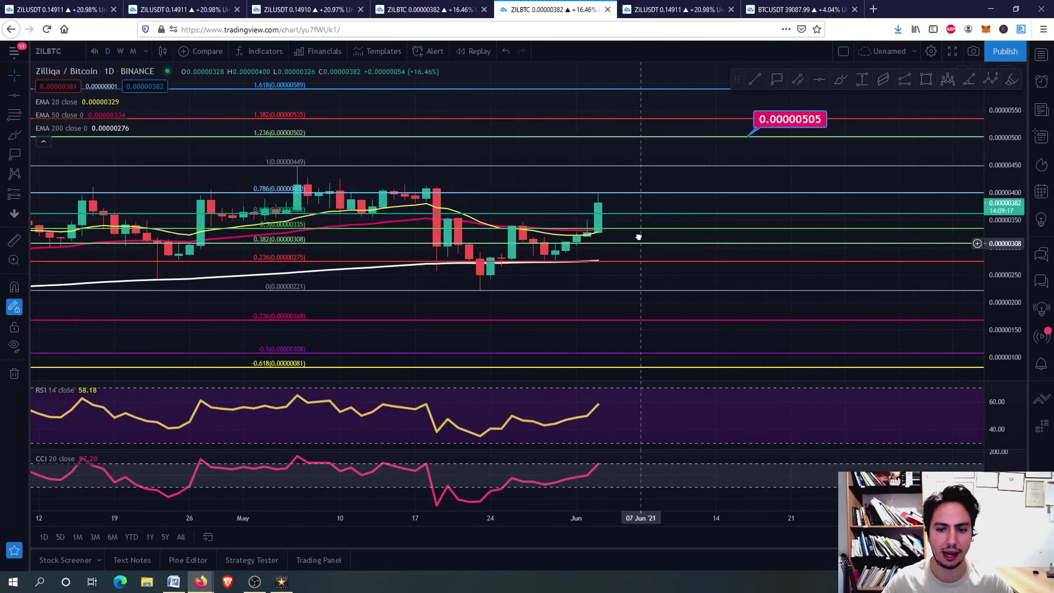
scroll(638, 239, "up", 3)
scroll(609, 204, "up", 2)
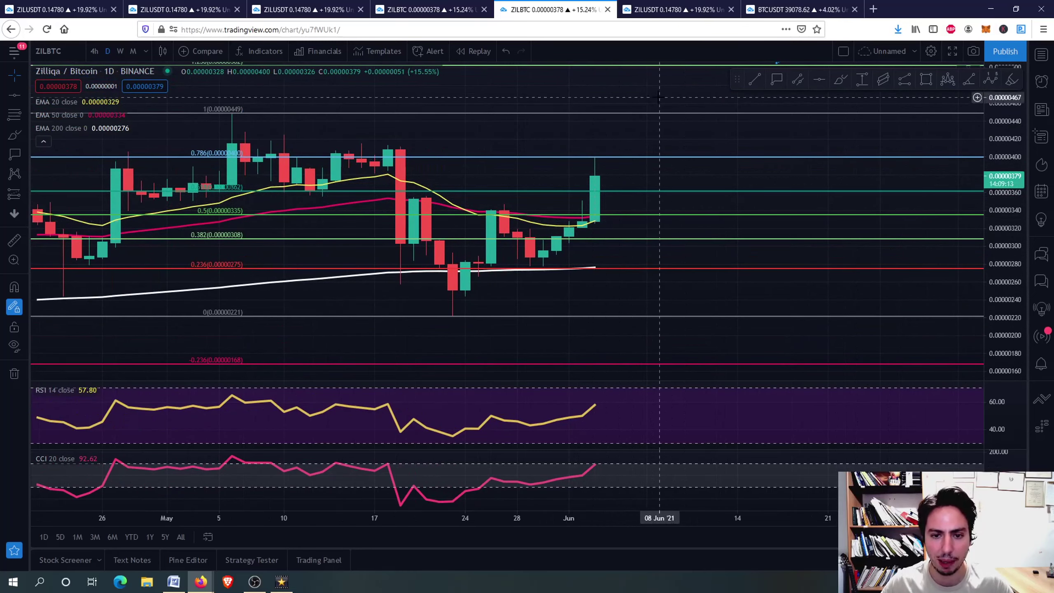
scroll(596, 228, "left", 2)
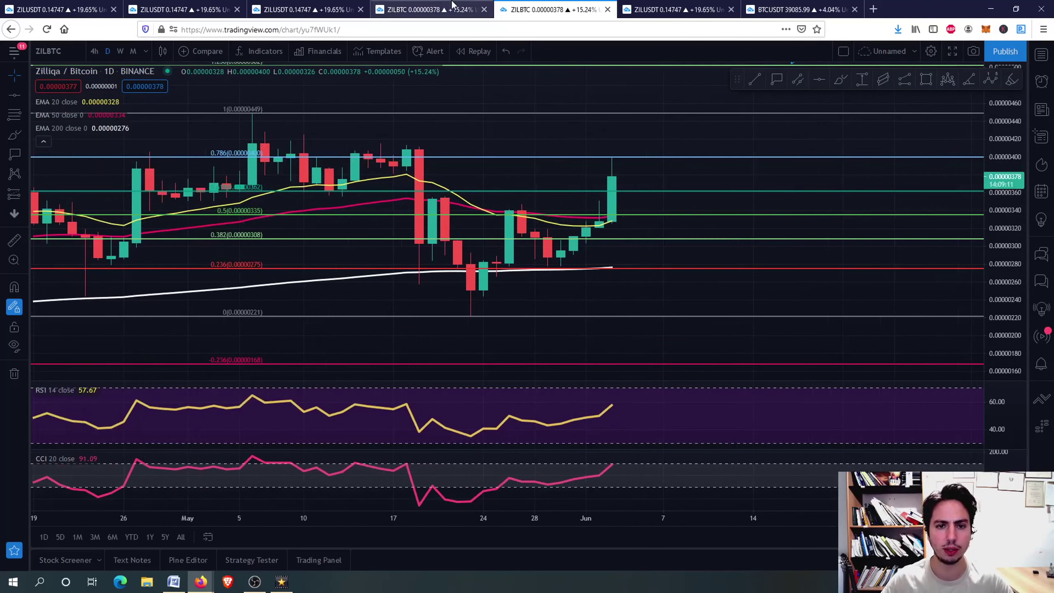
Step: Switch to the 4h ZILUSDT chart and examine the latest candles against the labelled price levels and the 200 EMA
left_click(659, 5)
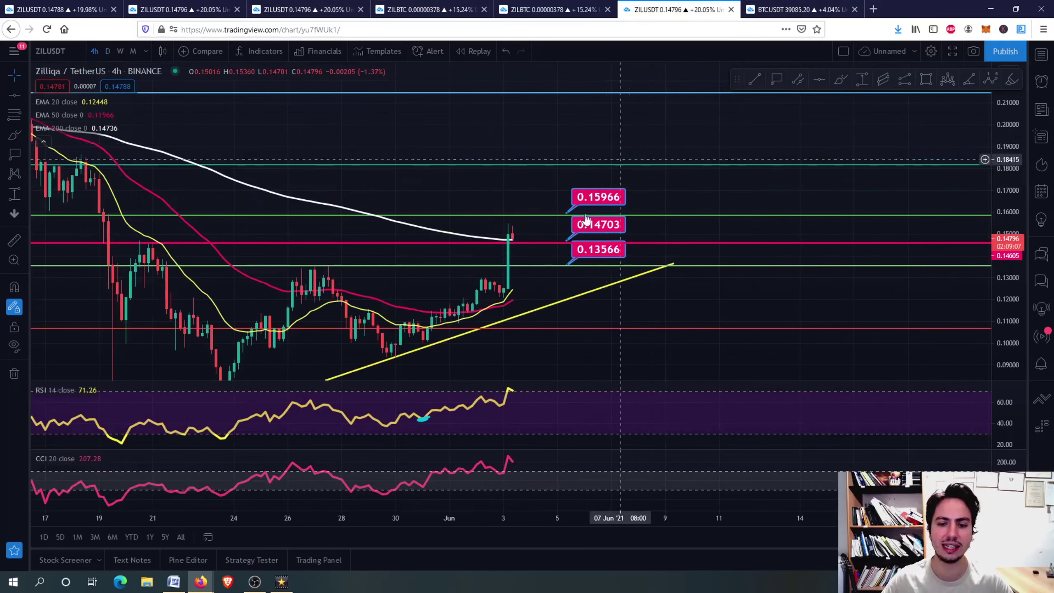
scroll(622, 269, "up", 4)
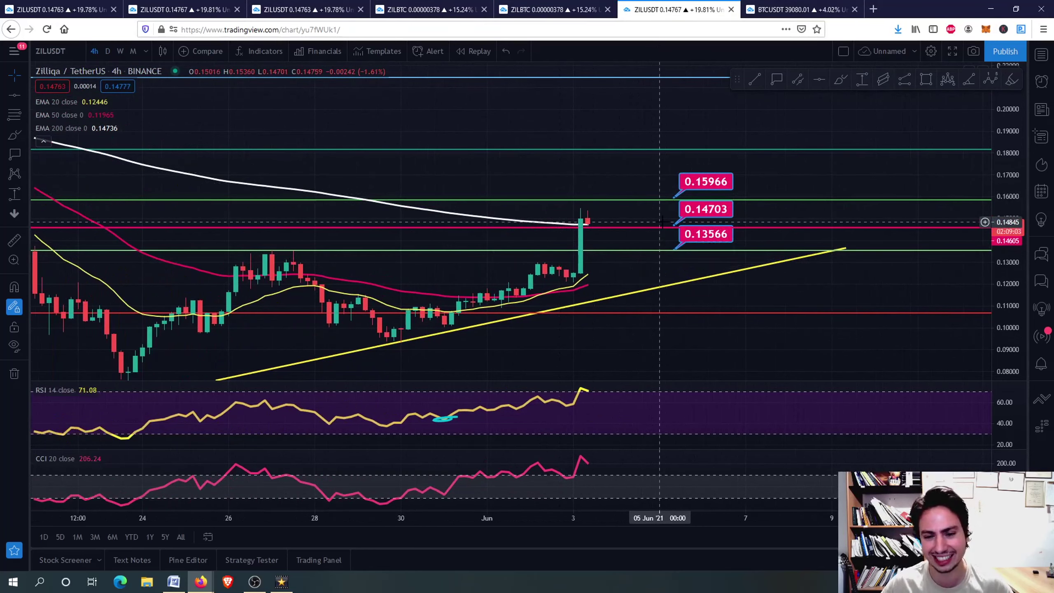
scroll(628, 236, "up", 2)
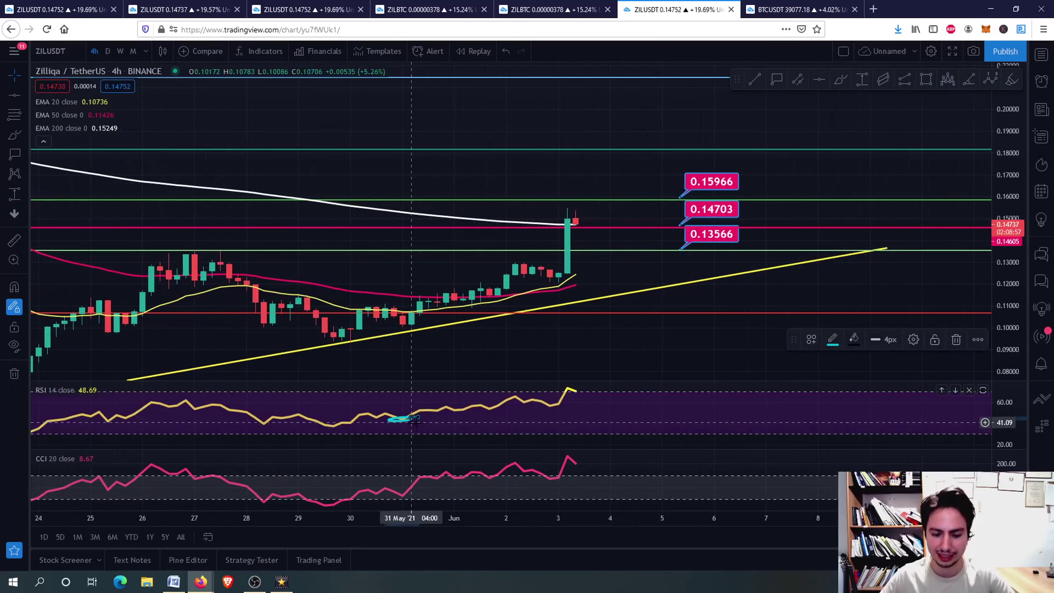
Step: Examine the 4h ZILUSDT CCI and RSI at full size one after the other, and return to the full chart
double_click(548, 478)
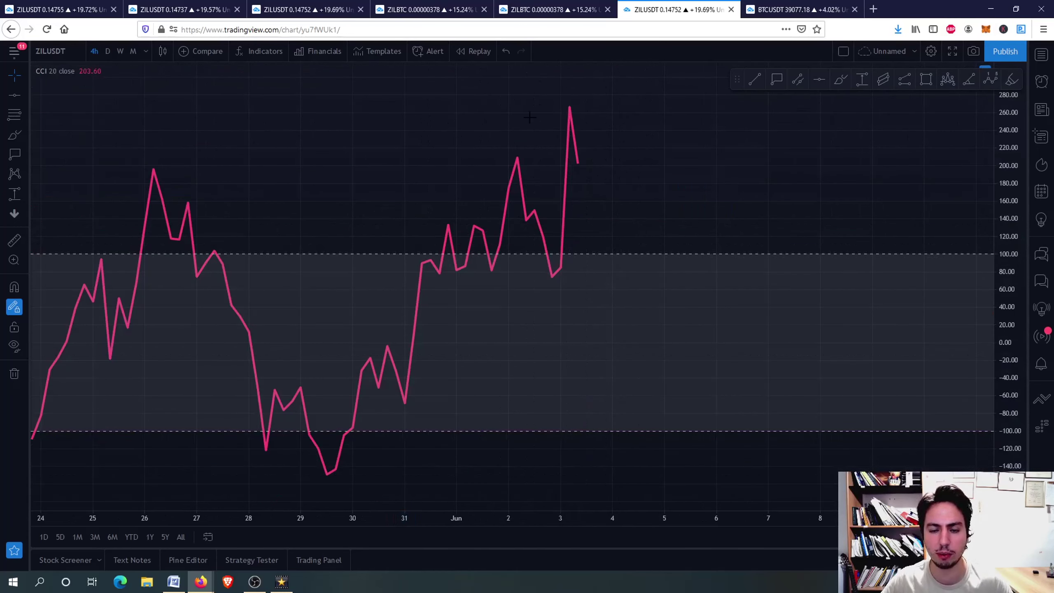
double_click(637, 352)
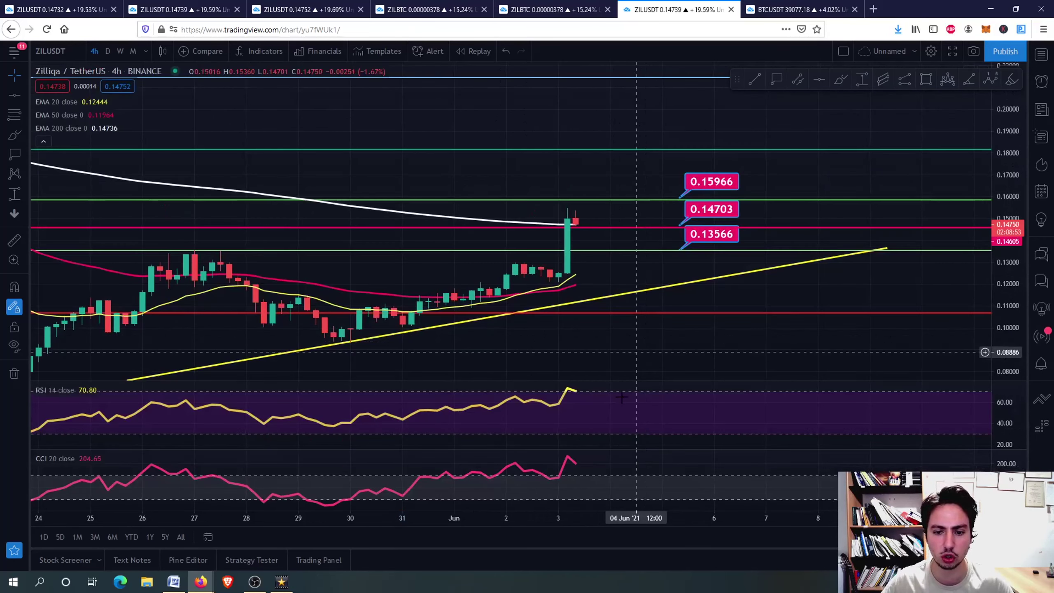
double_click(621, 397)
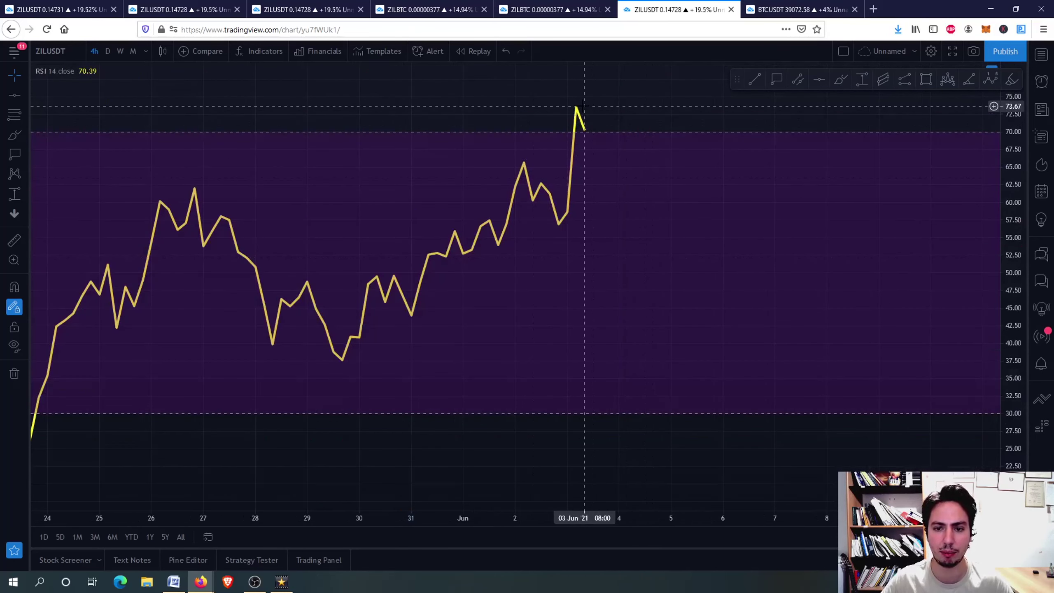
double_click(642, 315)
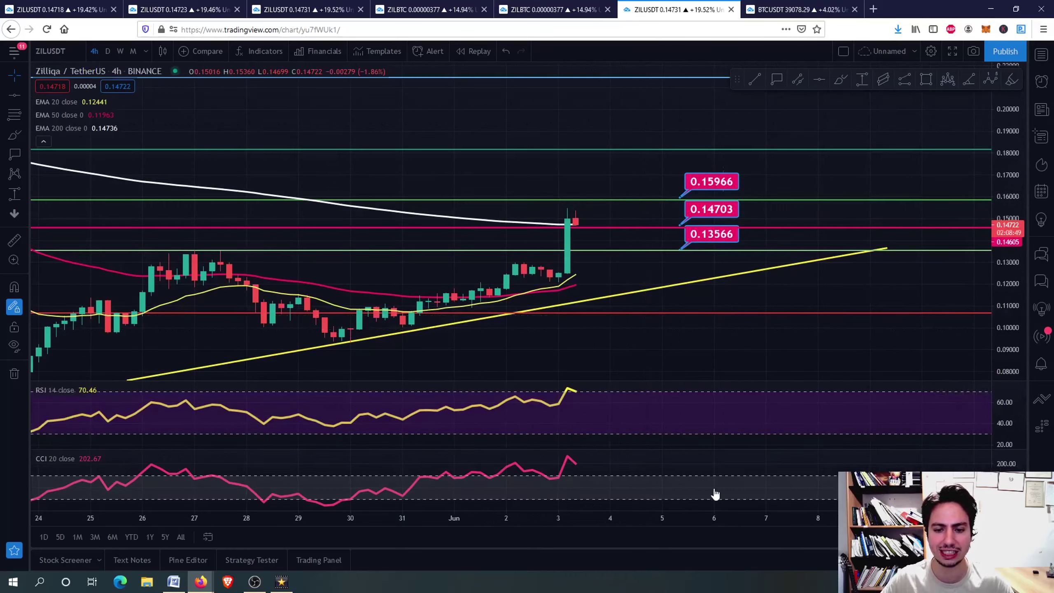
Step: Brush a falling curve from the latest 4h ZILUSDT candle down to the red horizontal level, and undo it
scroll(591, 232, "up", 3)
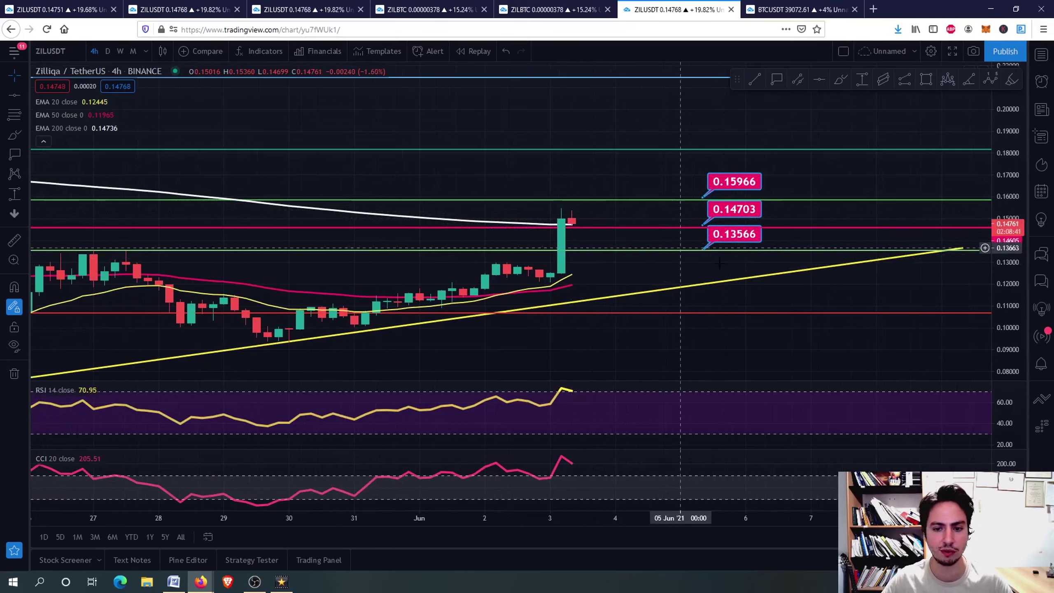
scroll(684, 248, "down", 2)
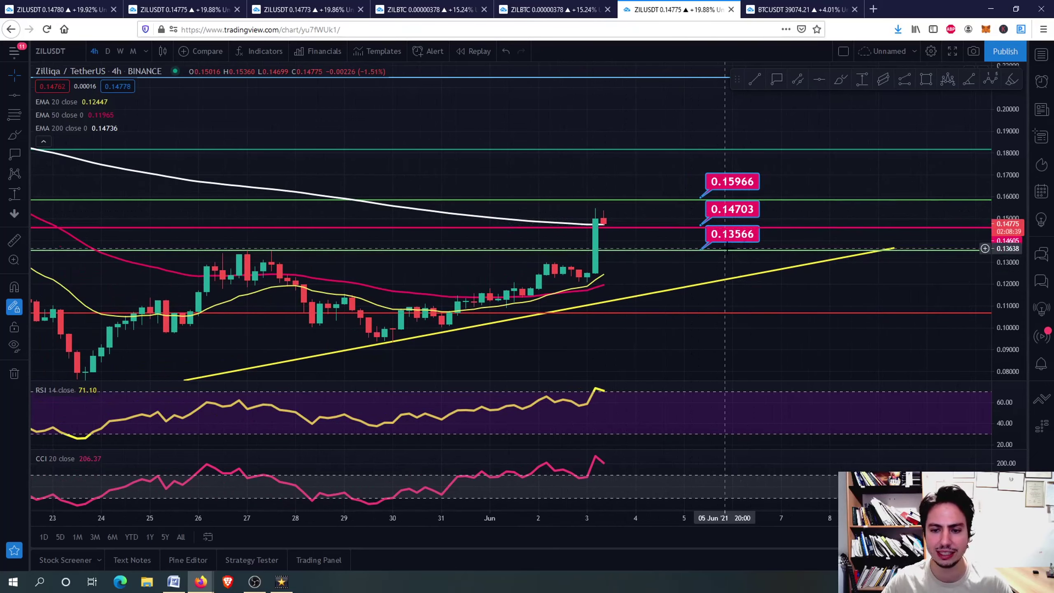
scroll(549, 222, "up", 3)
scroll(549, 222, "down", 1)
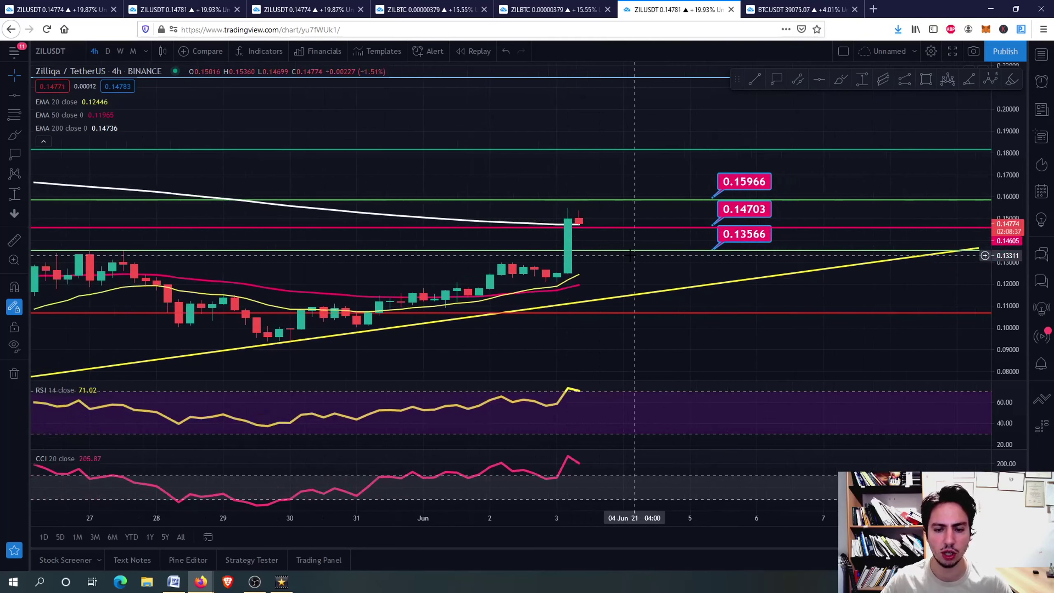
scroll(631, 207, "down", 1)
left_click(841, 80)
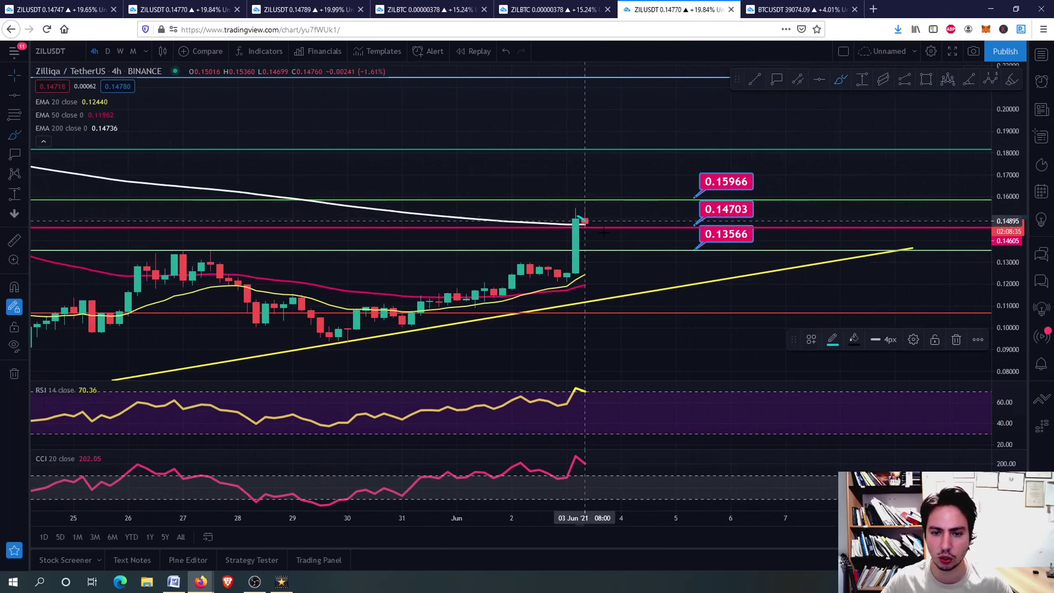
left_click_drag(580, 216, 640, 306)
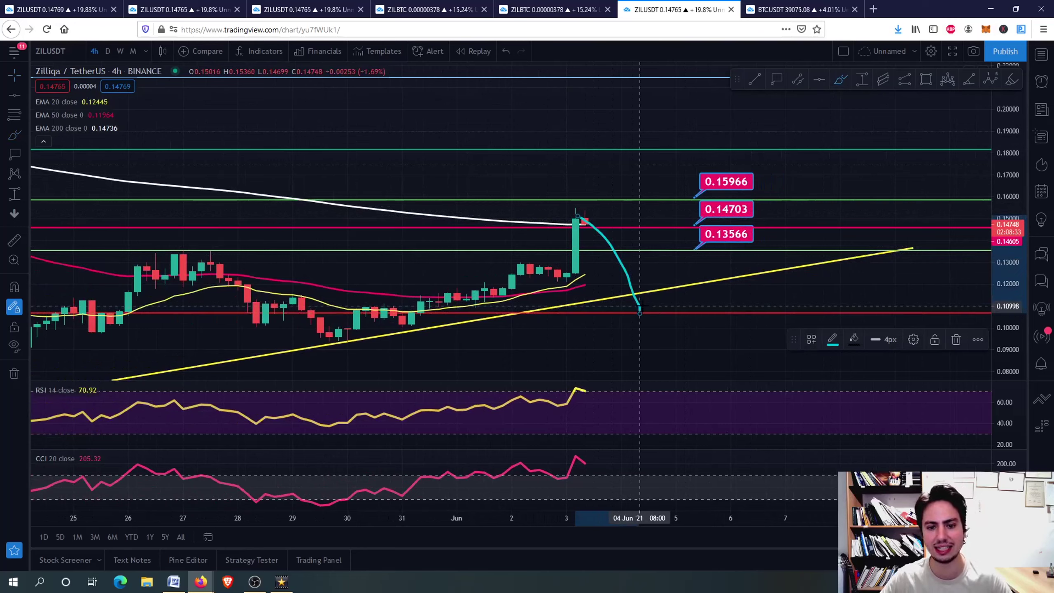
key("ctrl+z")
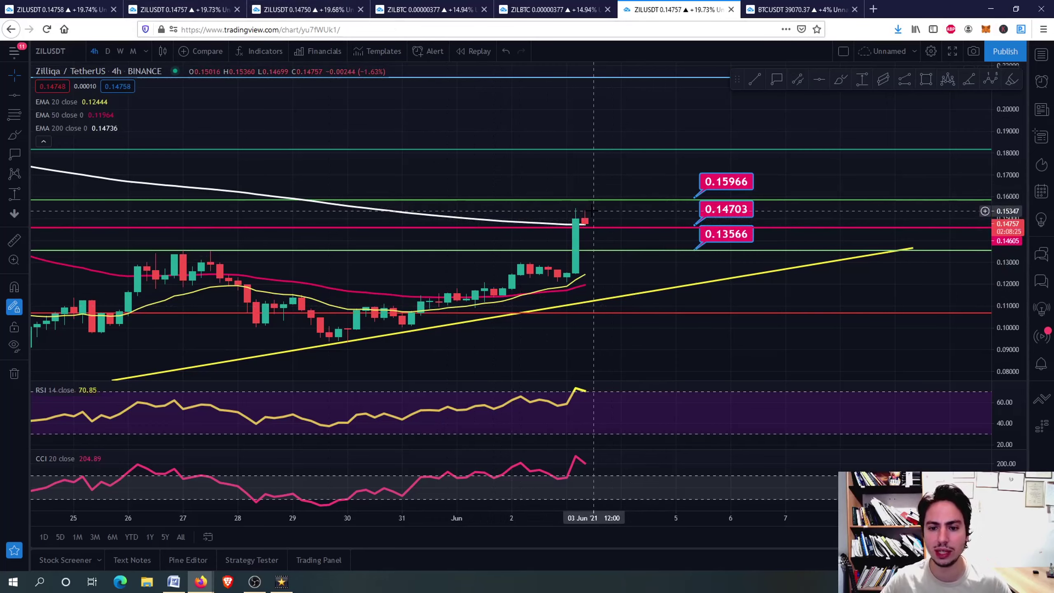
Step: Circle the 0.15966 price label on the 4h ZILUSDT chart with the brush
scroll(593, 210, "up", 3)
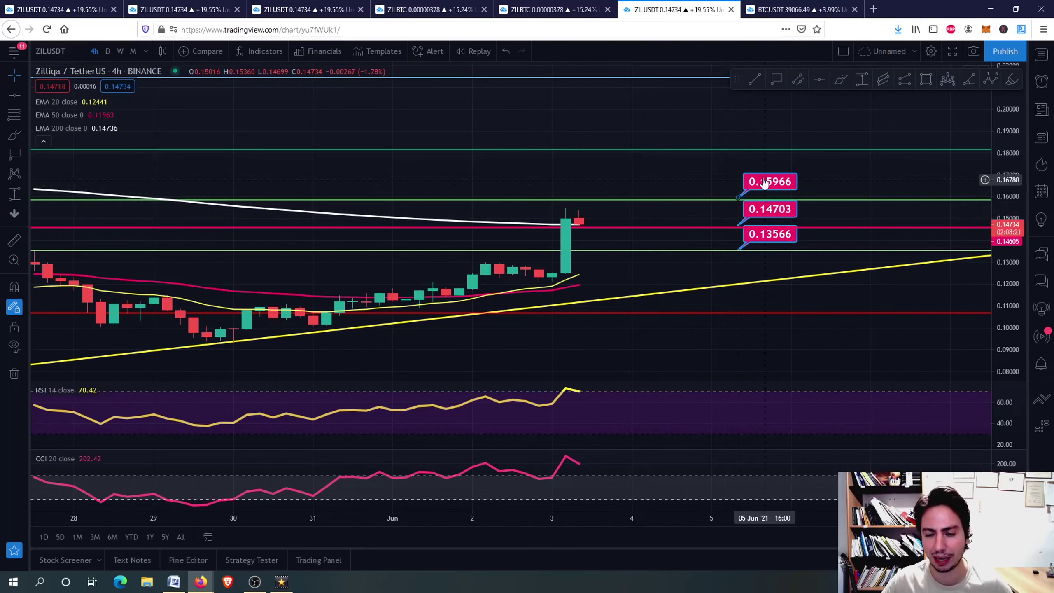
scroll(752, 180, "down", 3)
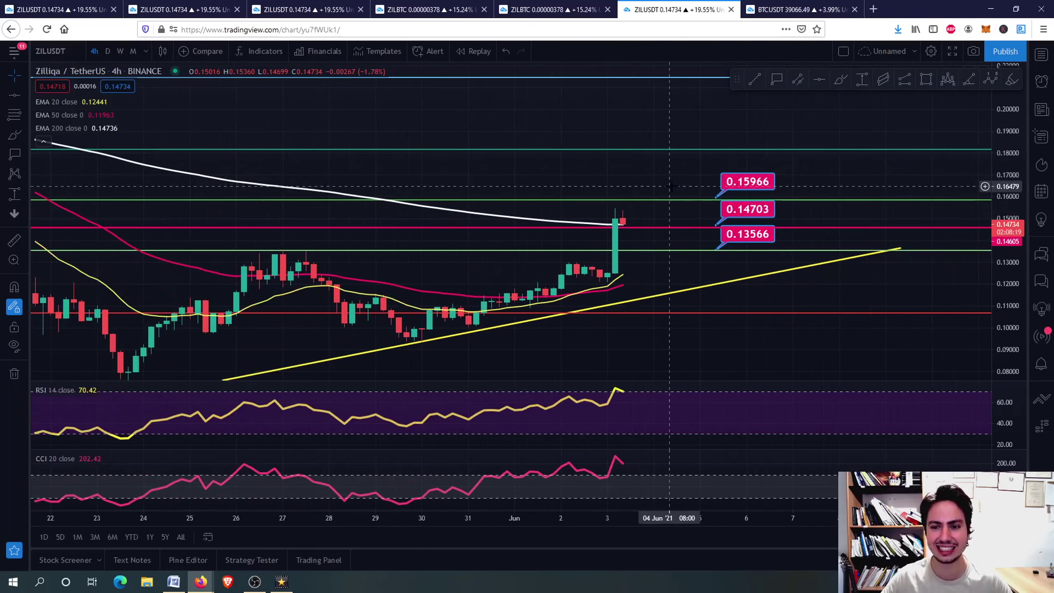
left_click(842, 80)
mouse_move(766, 165)
left_mouse_down()
mouse_move(786, 199)
mouse_move(768, 167)
left_mouse_up()
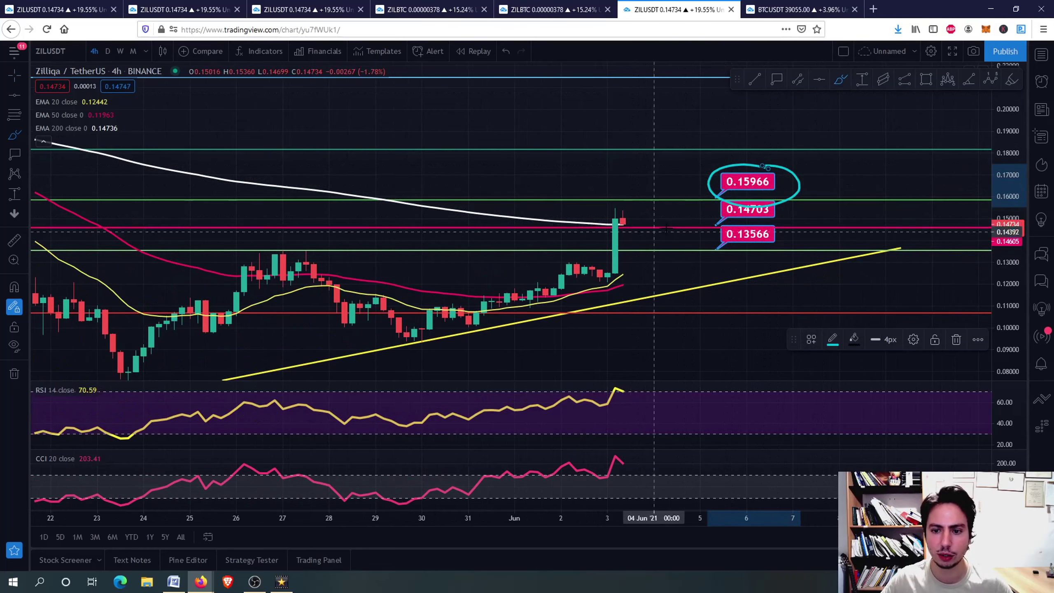
Step: Place a price label reading 0.18229 at the teal horizontal level on the 4h ZILUSDT chart and circle it with the brush
scroll(665, 187, "down", 3)
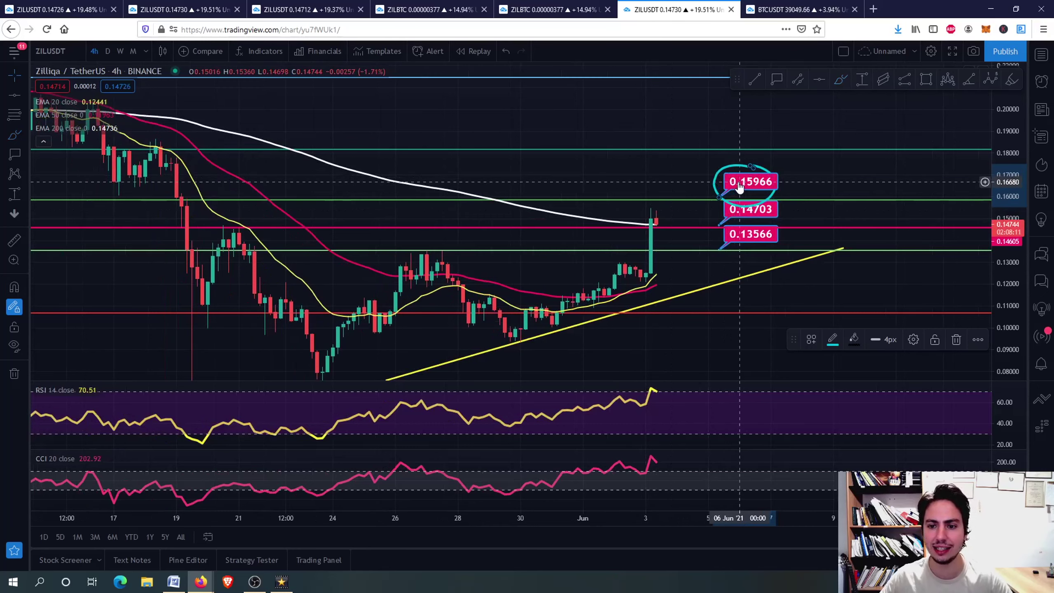
left_click_drag(741, 187, 746, 123)
scroll(751, 173, "up", 2)
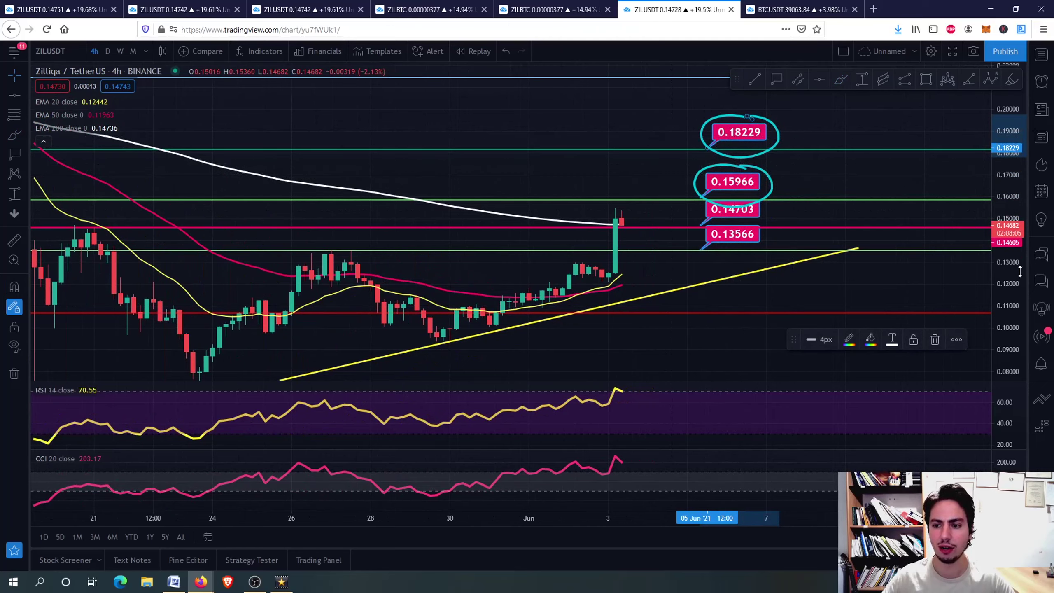
Step: Examine the recent 4h ZILUSDT candles below the circled labels, compare them with the 4h ZILBTC chart, and return to ZILUSDT
scroll(652, 170, "down", 2)
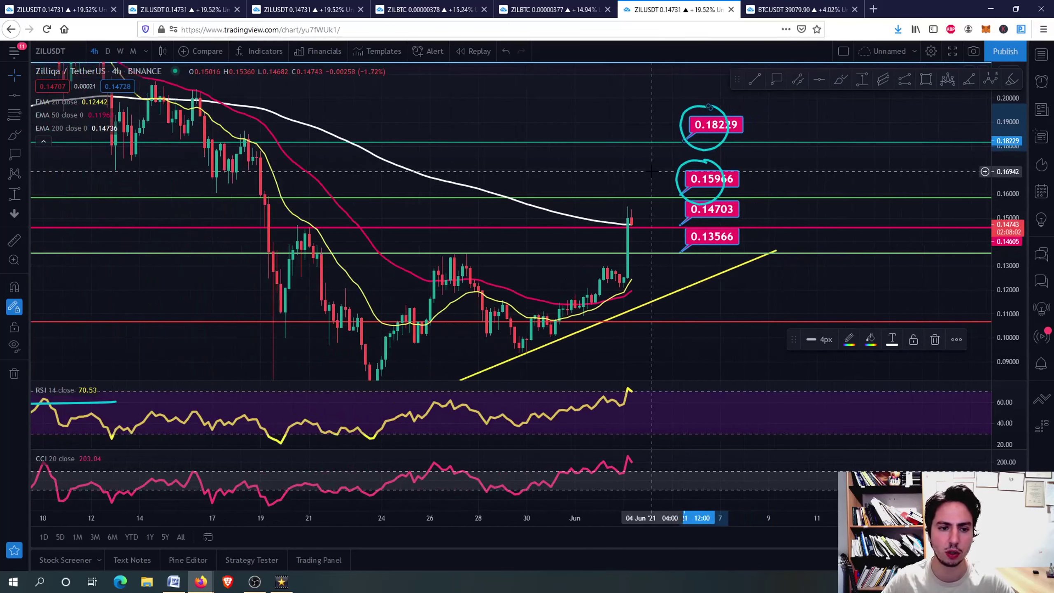
left_click_drag(652, 170, 646, 184)
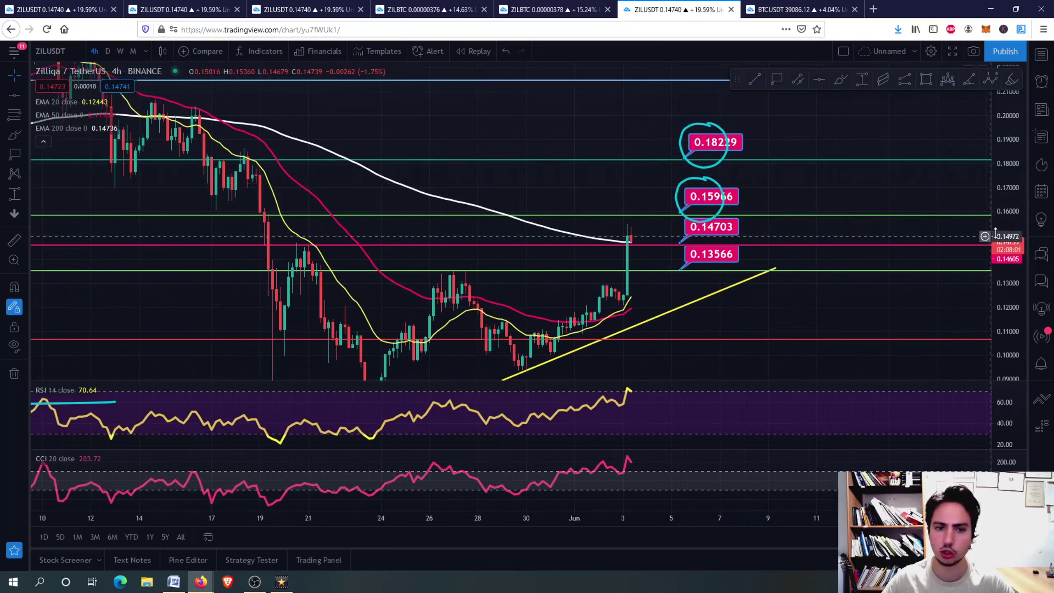
scroll(646, 184, "up", 3)
scroll(646, 251, "up", 3)
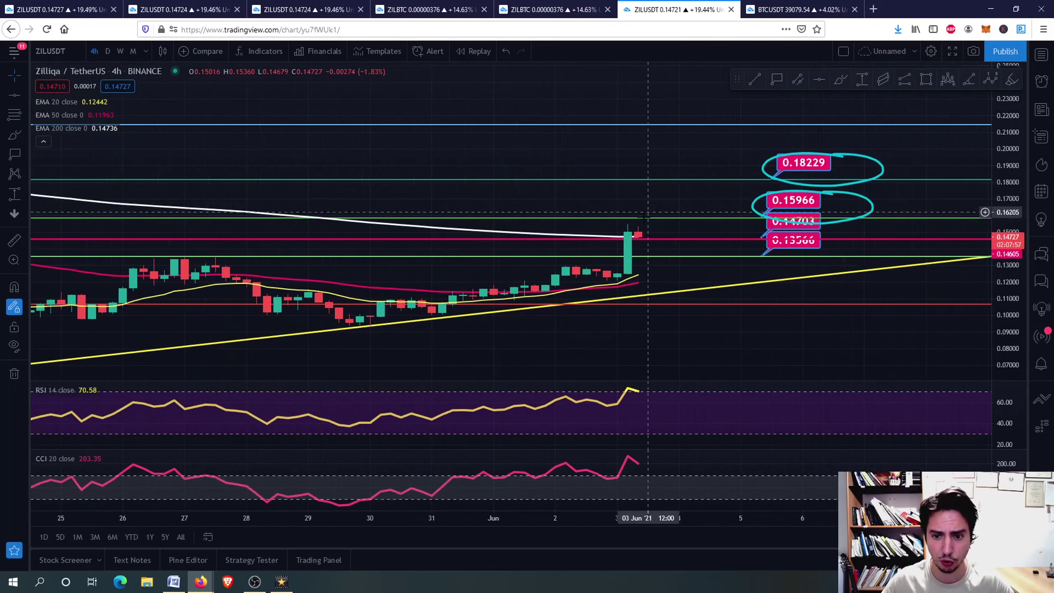
key("ctrl+Page_Up")
key("ctrl+Page_Up")
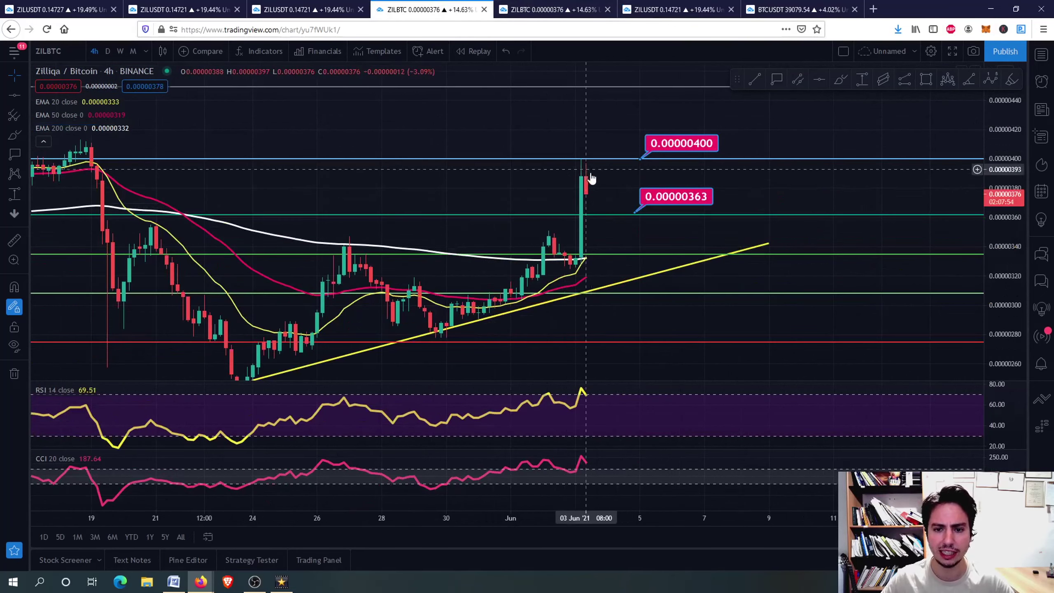
key("ctrl+Page_Down")
key("ctrl+Page_Down")
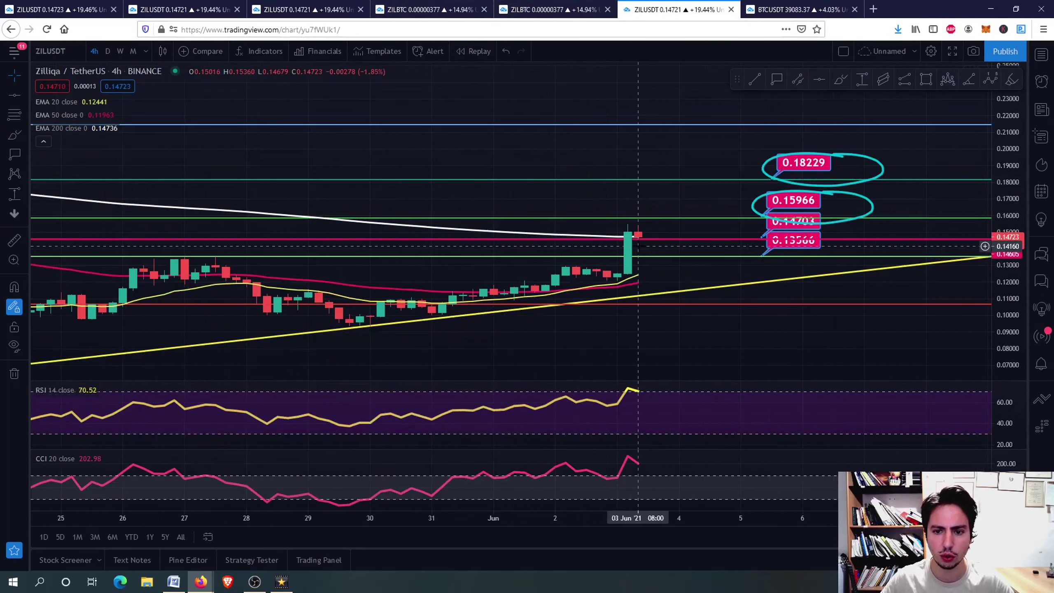
Step: Examine the latest 4h ZILUSDT candles up close against the labelled levels, view the CCI at full size, and return to the full chart
scroll(950, 320, "up", 1)
left_click_drag(1005, 302, 1005, 341)
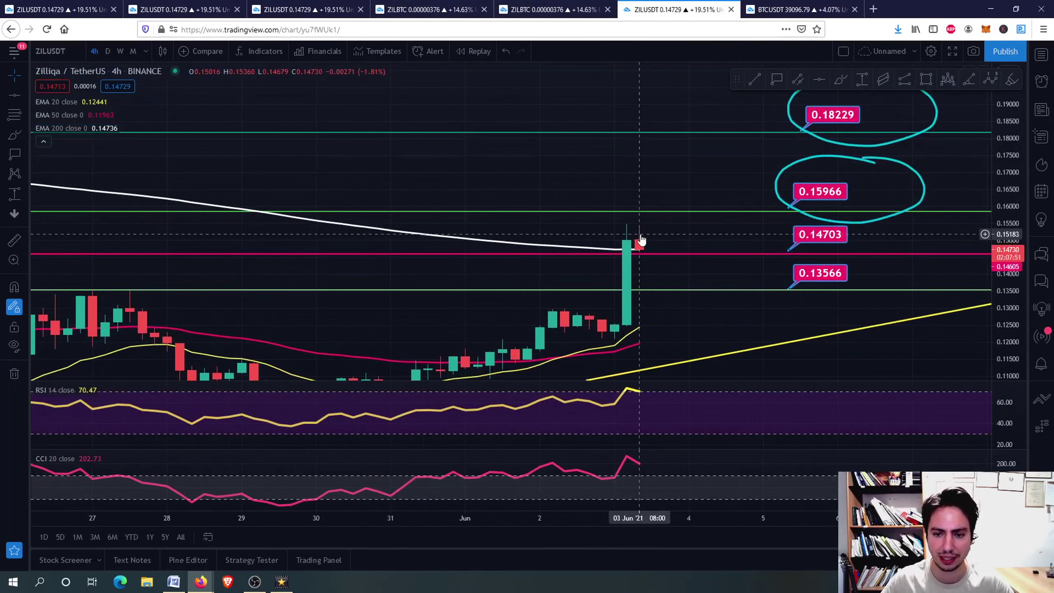
left_click_drag(666, 263, 653, 237)
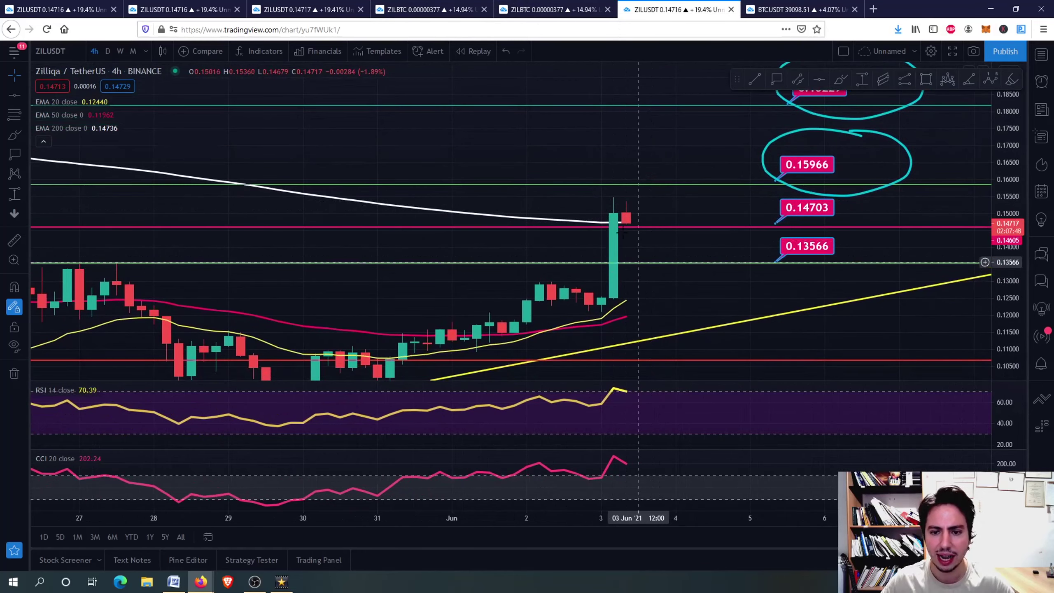
left_click_drag(676, 314, 667, 293)
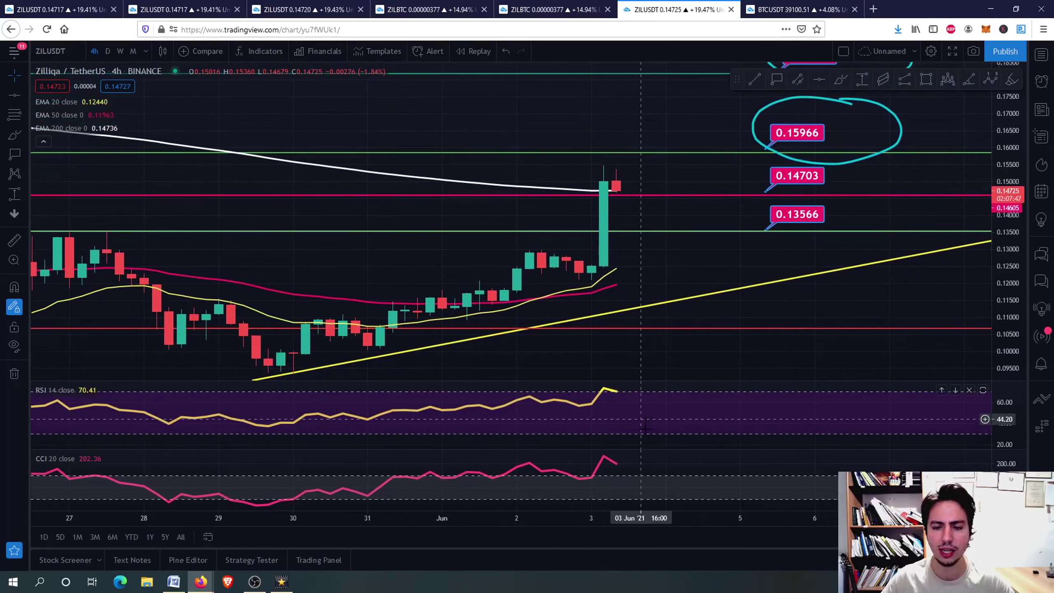
double_click(673, 463)
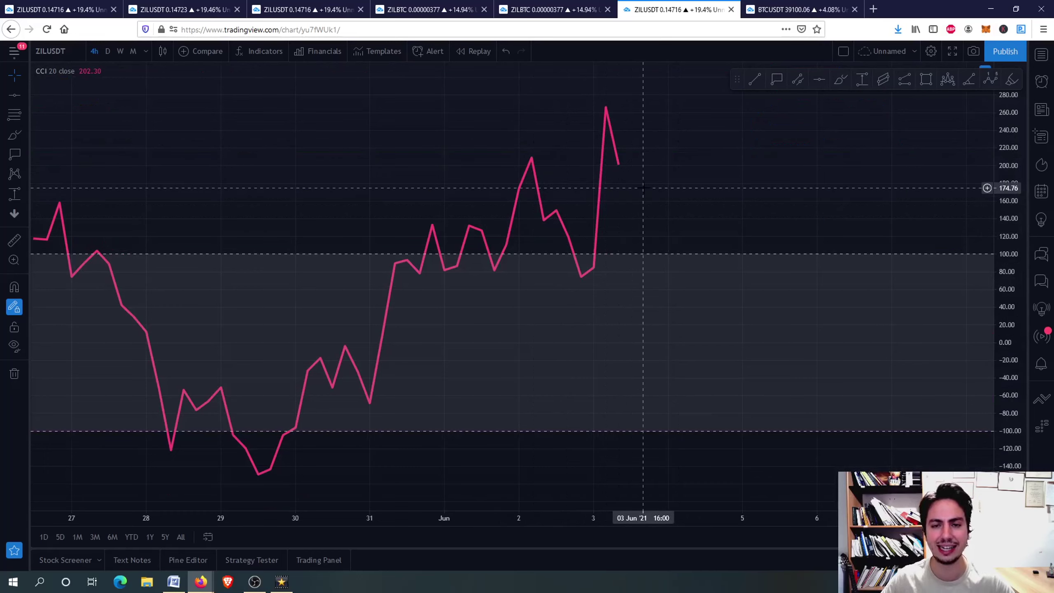
double_click(660, 193)
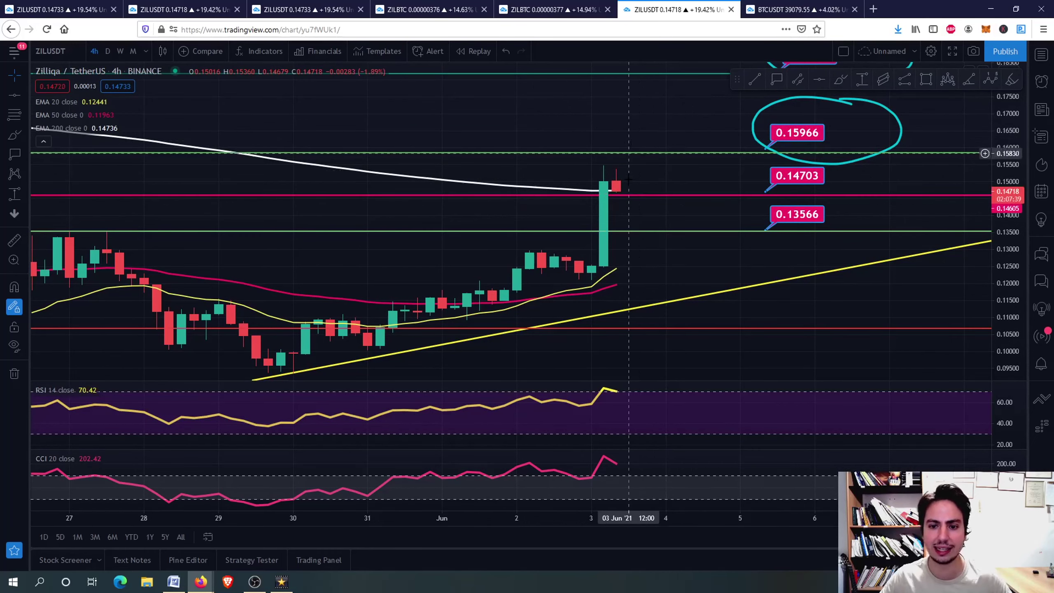
Step: Switch to the 4h BTCUSDT chart and examine its CCI and RSI at full size one after the other
key("ctrl+Tab")
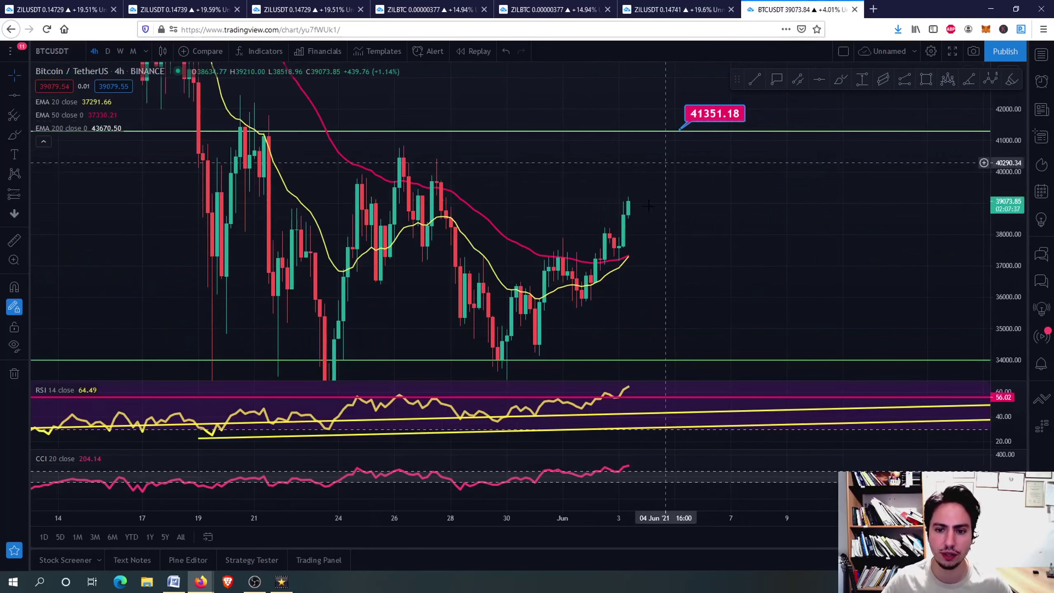
double_click(650, 463)
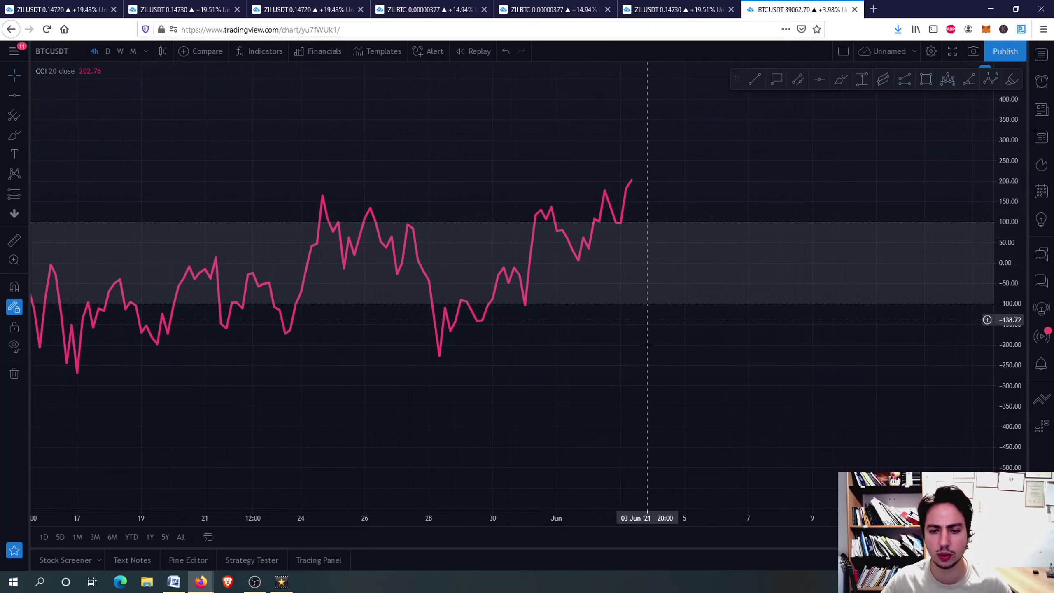
double_click(666, 259)
double_click(671, 394)
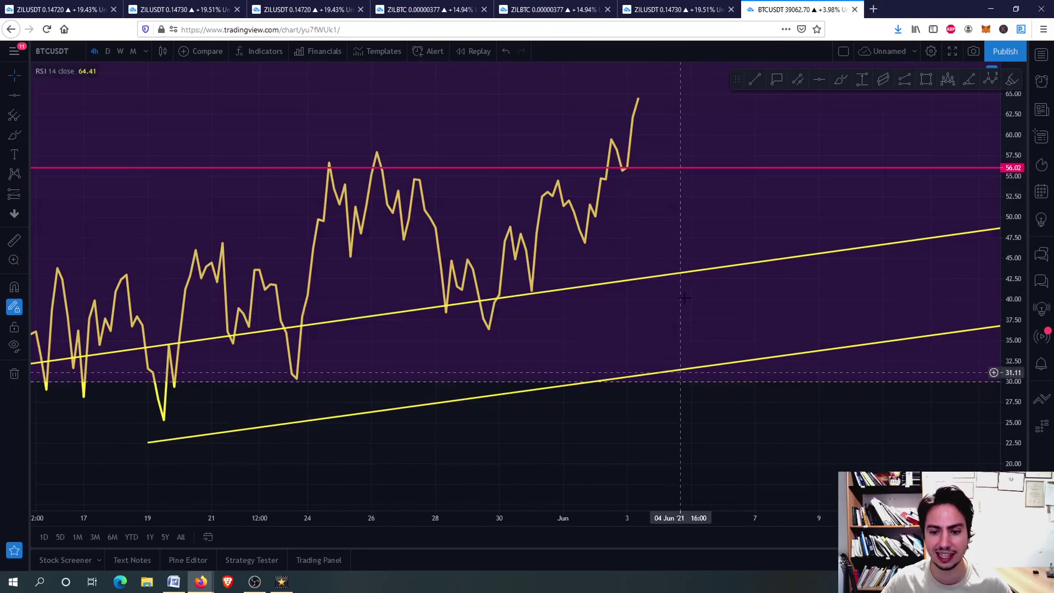
Step: Set BTCUSDT to the daily timeframe and circle the latest RSI point at the upper yellow trend line with the brush
left_click(108, 51)
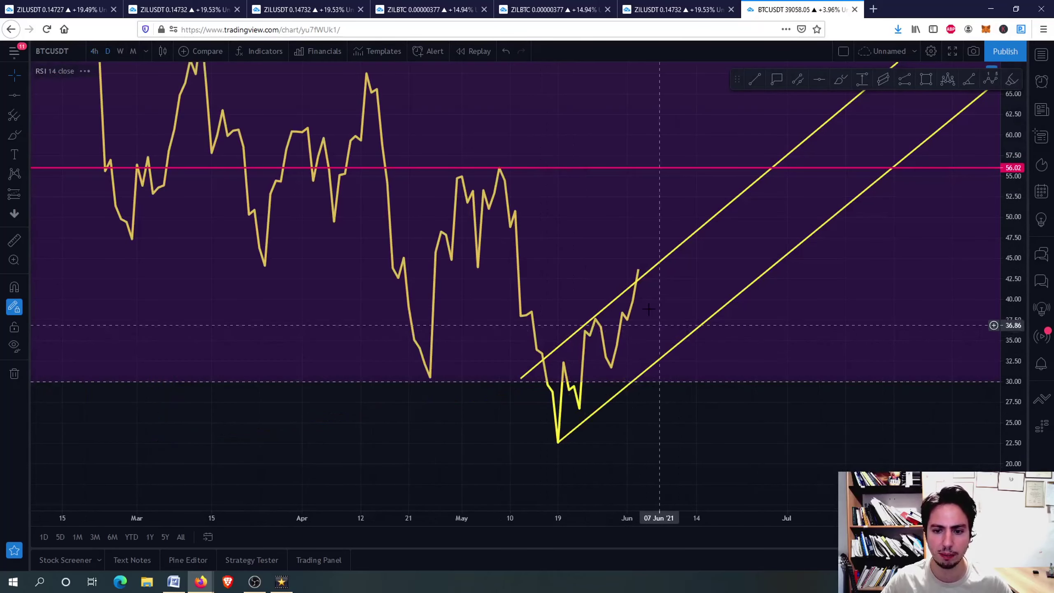
scroll(641, 283, "up", 3)
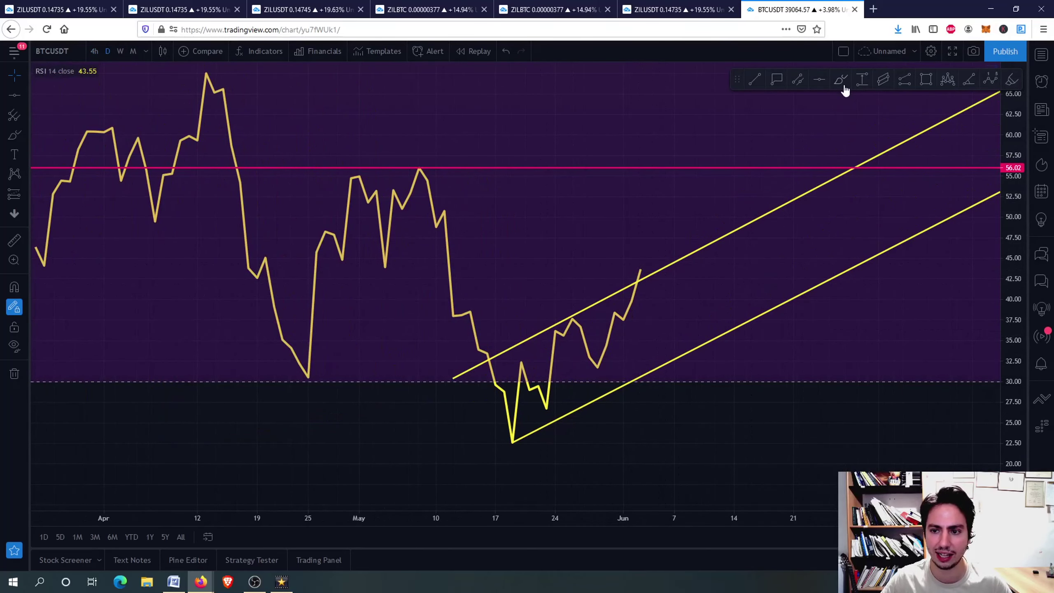
left_click_drag(656, 259, 658, 273)
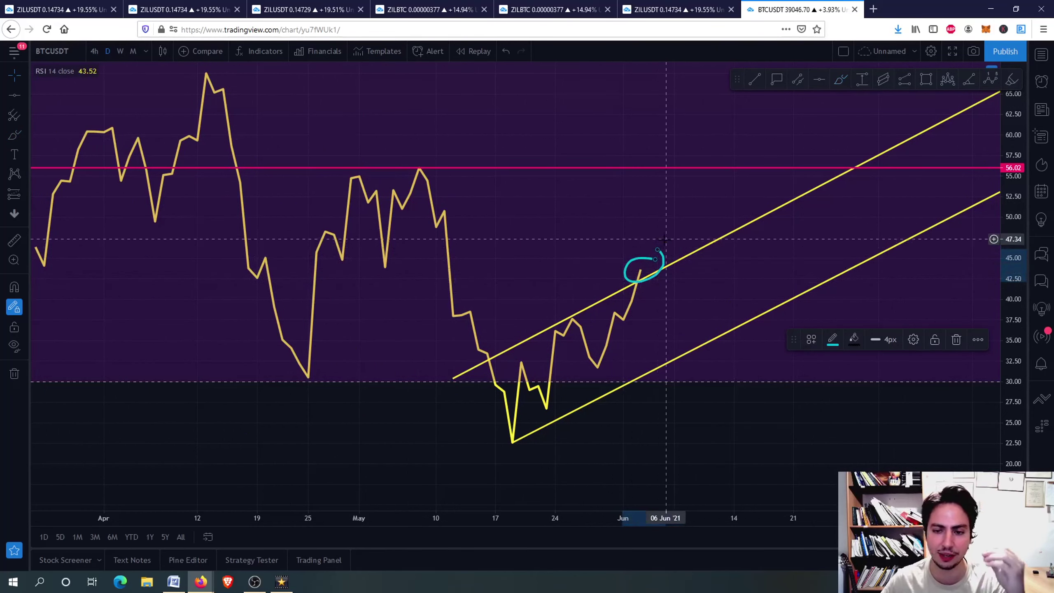
left_click(666, 258)
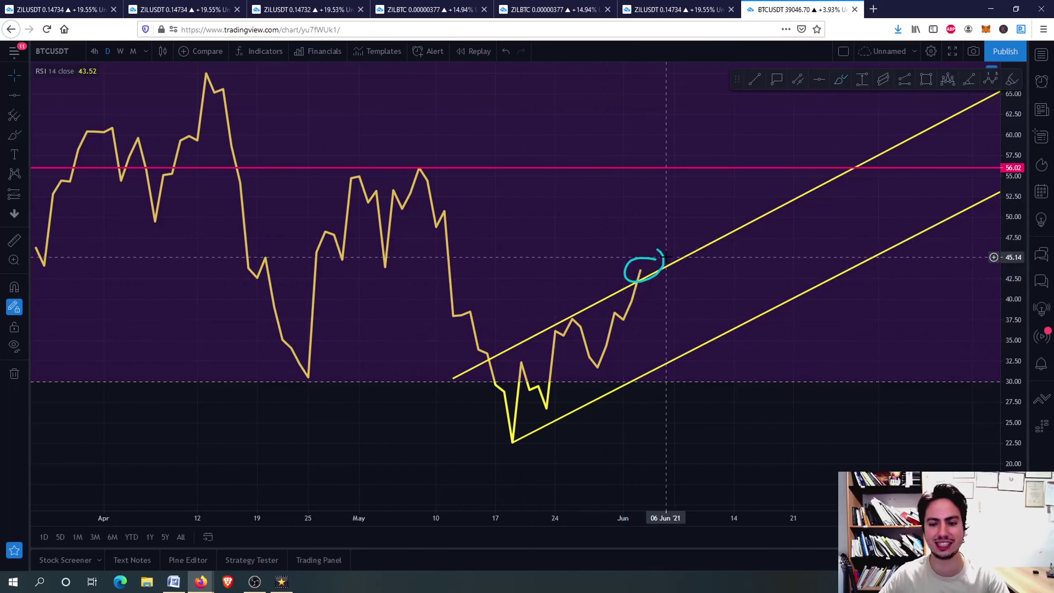
Step: Delete the brush circle around the latest RSI point and restore the full daily BTCUSDT chart
left_click(664, 262)
key("Delete")
double_click(373, 166)
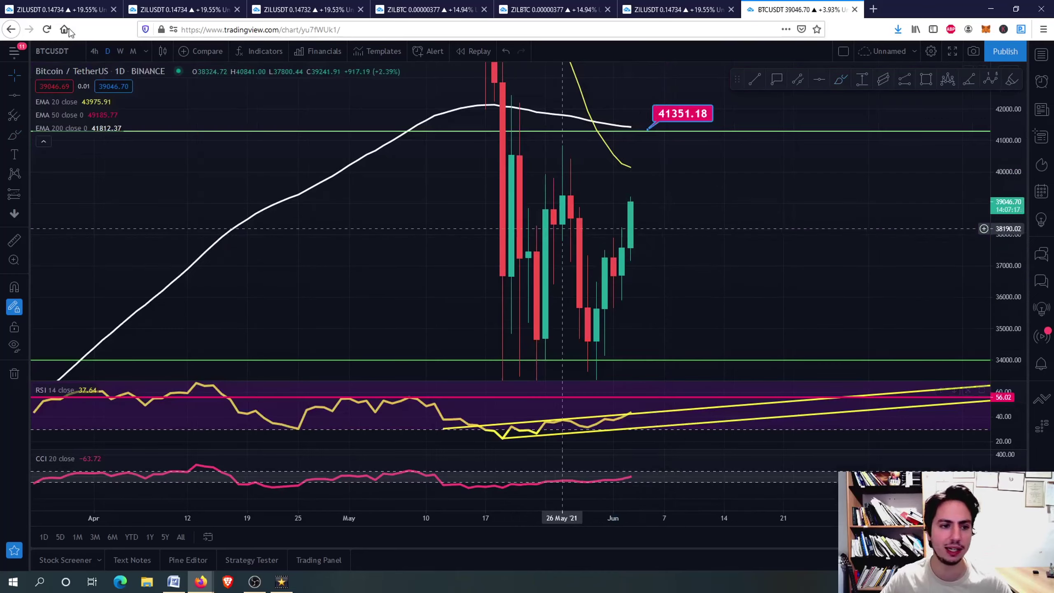
Step: Set BTCUSDT to the 4h timeframe and examine the latest candles against the EMAs and the 41351.18 level
left_click(93, 51)
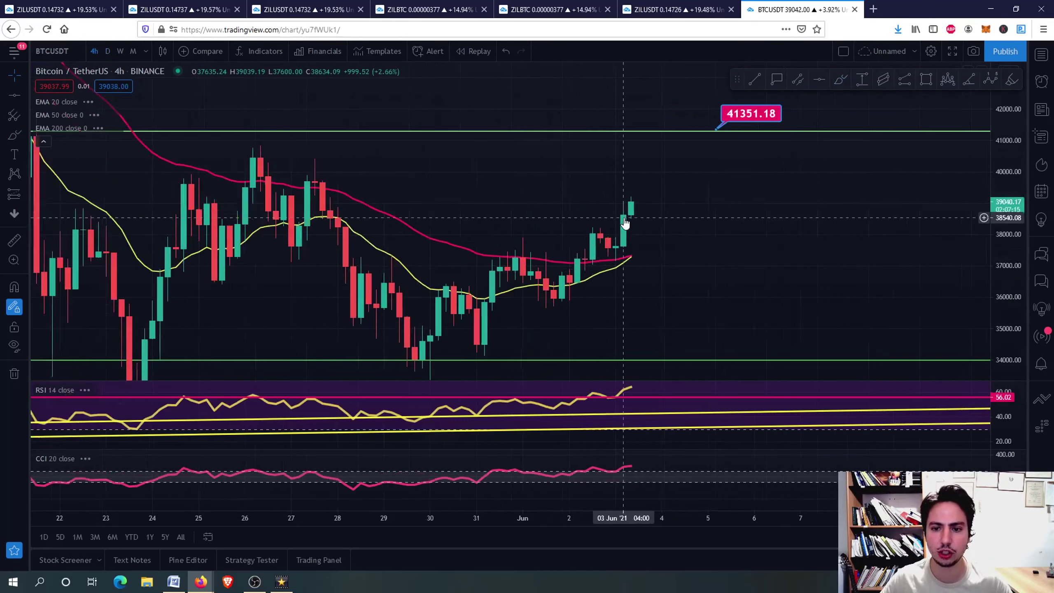
scroll(586, 129, "up", 2)
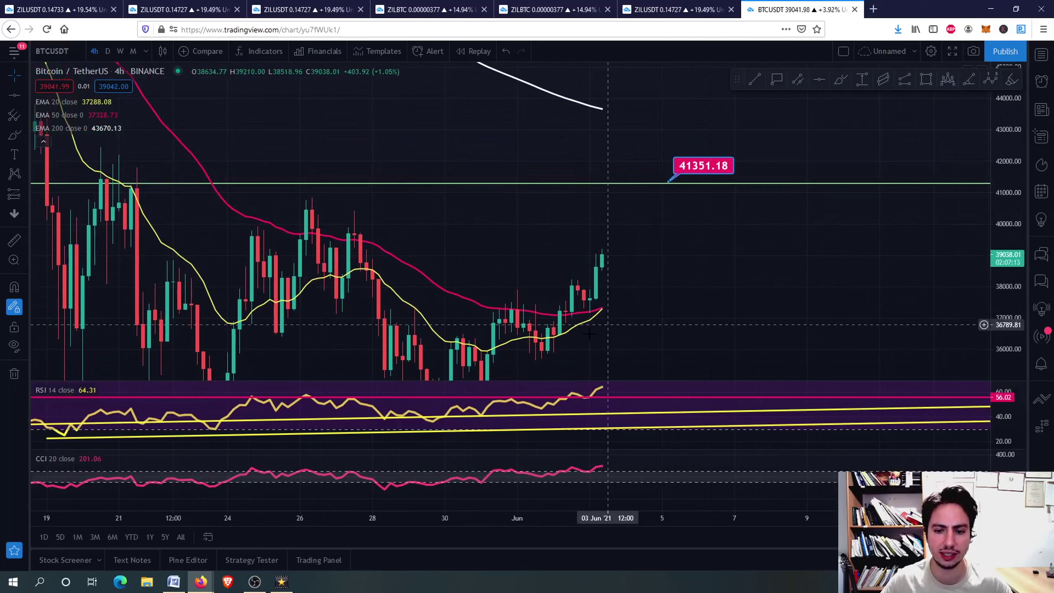
scroll(585, 335, "up", 1)
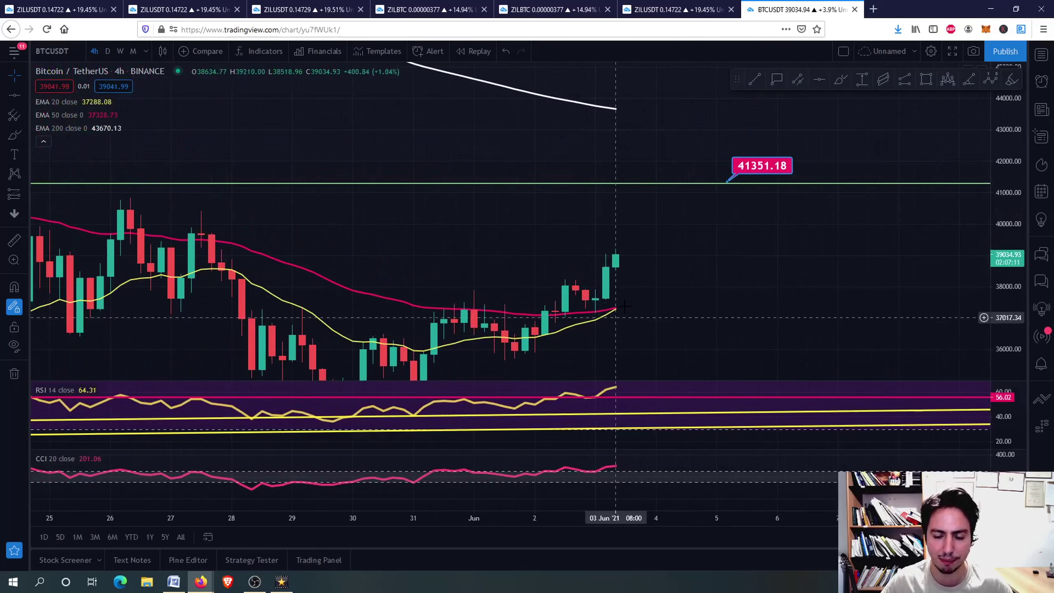
left_click_drag(626, 308, 632, 272)
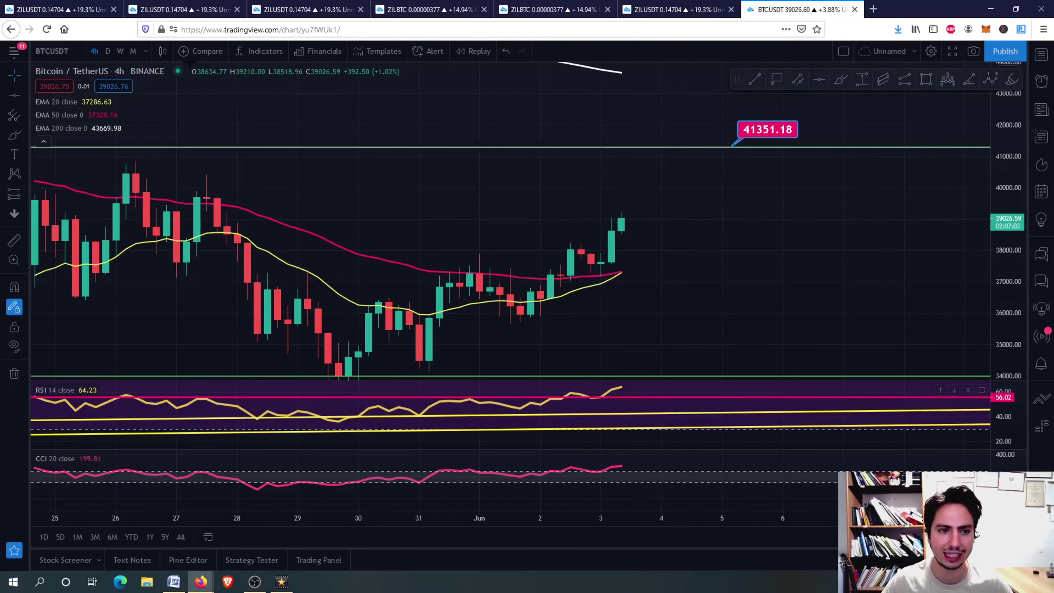
Step: Set BTCUSDT back to daily, view its RSI at full size, and compress the price scale to include the 46521.08 label
left_click(106, 50)
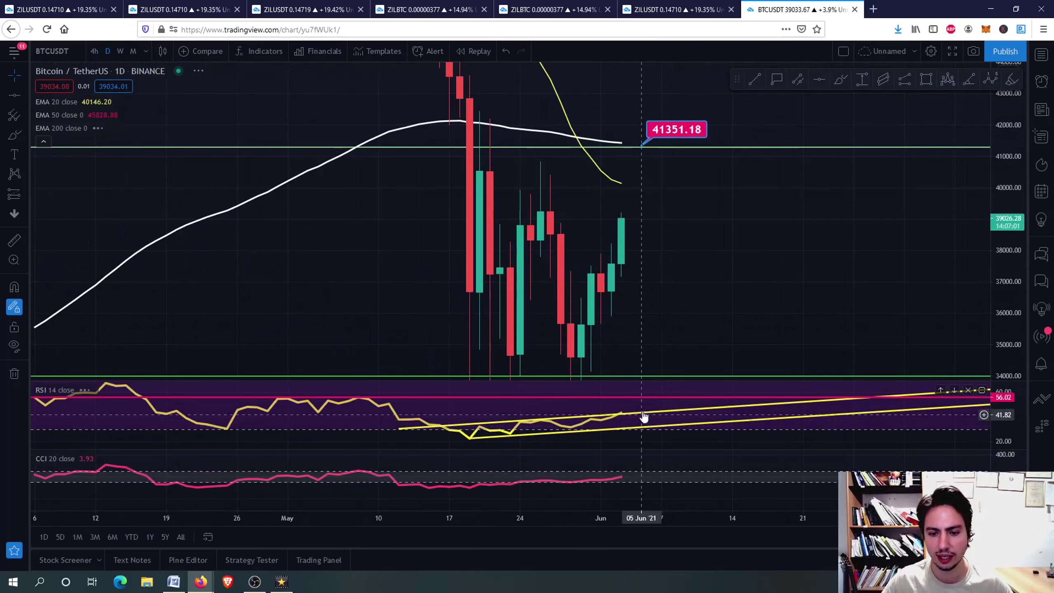
double_click(645, 405)
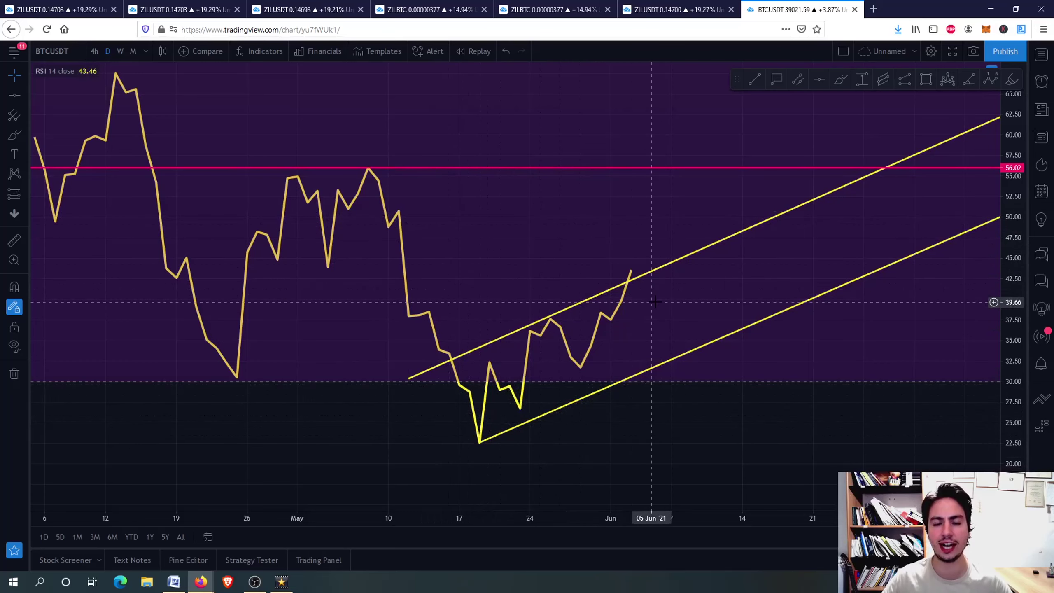
double_click(679, 296)
left_click_drag(1016, 273, 999, 353)
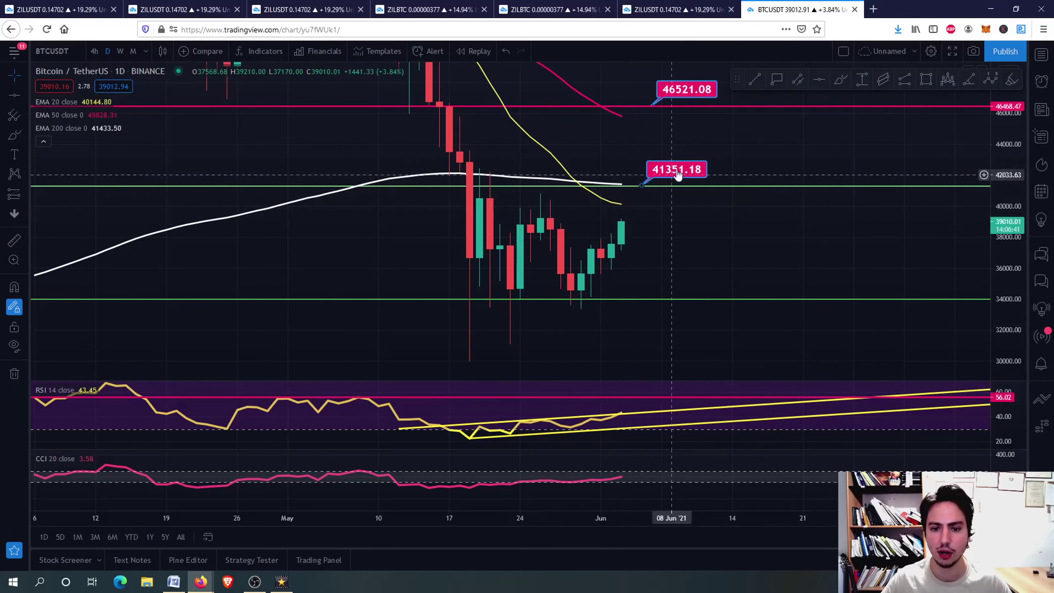
key("alt+h")
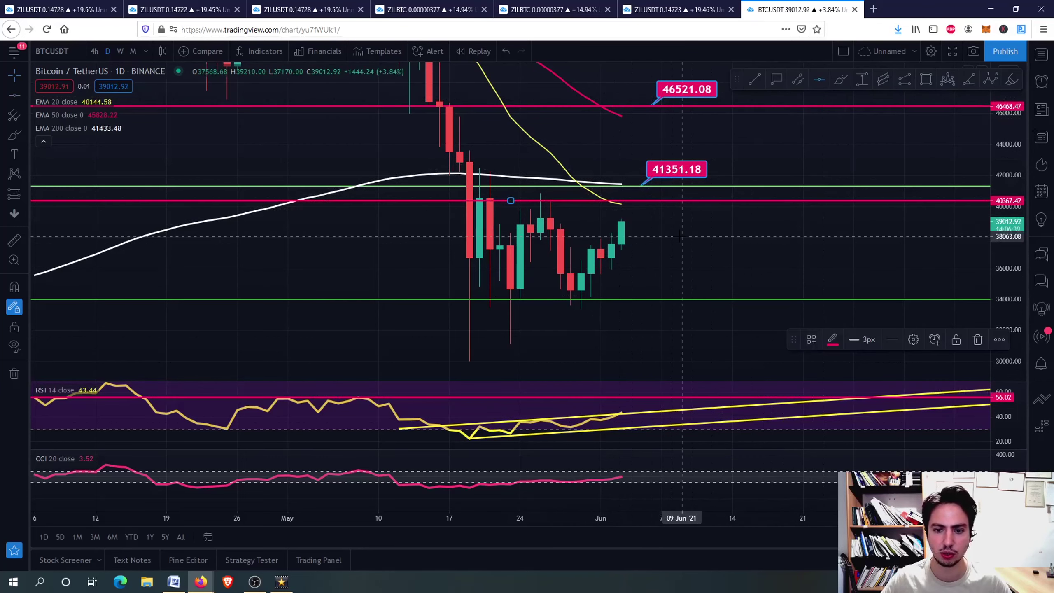
left_click(681, 236)
left_click(690, 201)
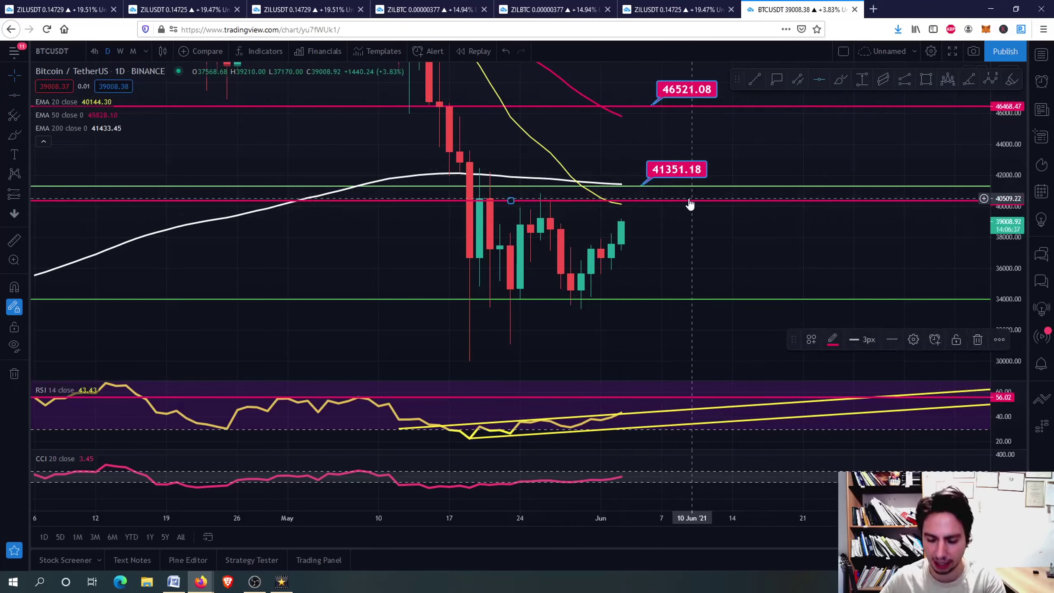
key("Delete")
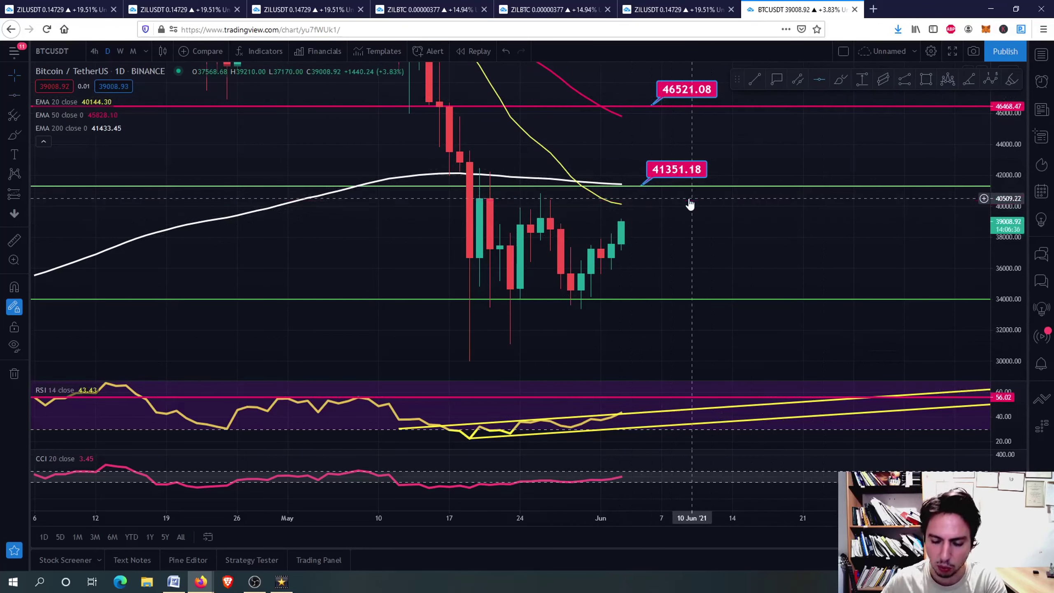
Step: Switch to the 4h ZILUSDT chart, examine the latest candles against the labelled levels, and view the CCI at full size
left_click(683, 5)
scroll(612, 163, "up", 3)
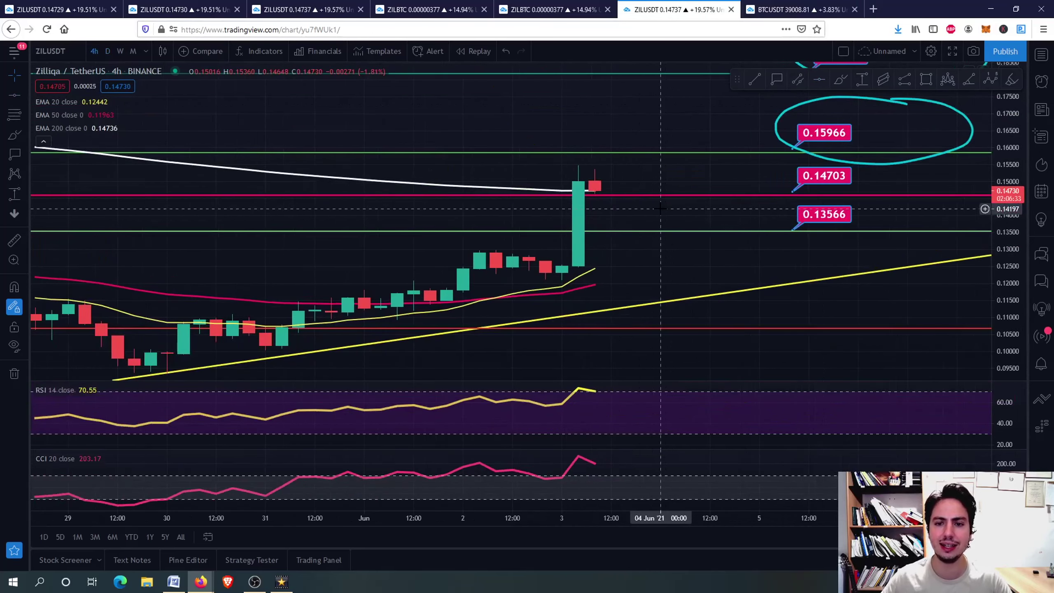
scroll(614, 257, "down", 2)
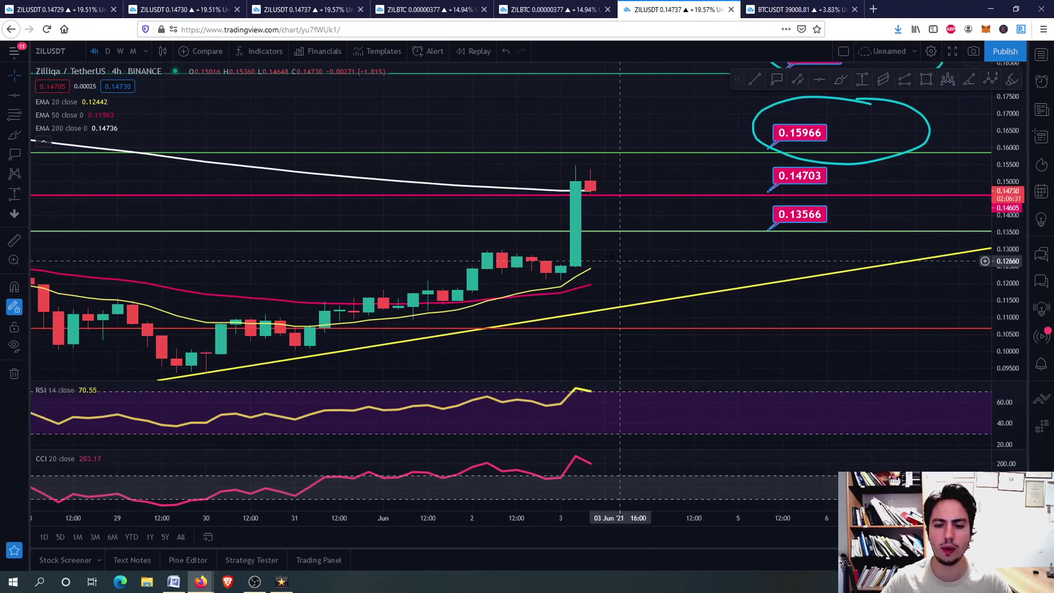
double_click(612, 484)
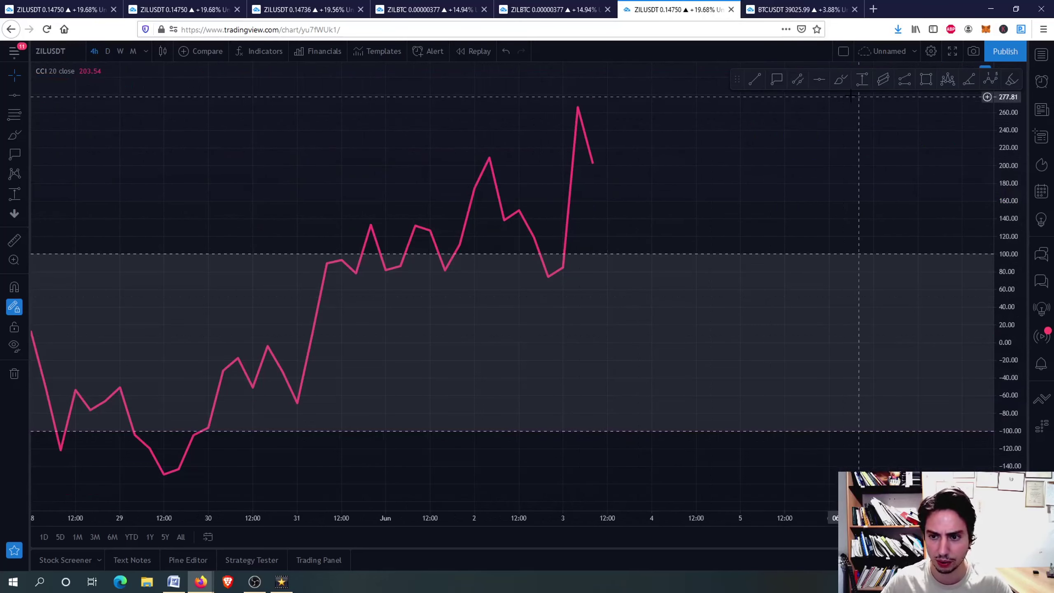
Step: Sketch a possible CCI dip to about 70 and rebound to about 250 with the brush, undo it, and restore the full chart
mouse_move(592, 151)
left_mouse_down()
mouse_move(621, 279)
mouse_move(650, 268)
mouse_move(711, 118)
left_mouse_up()
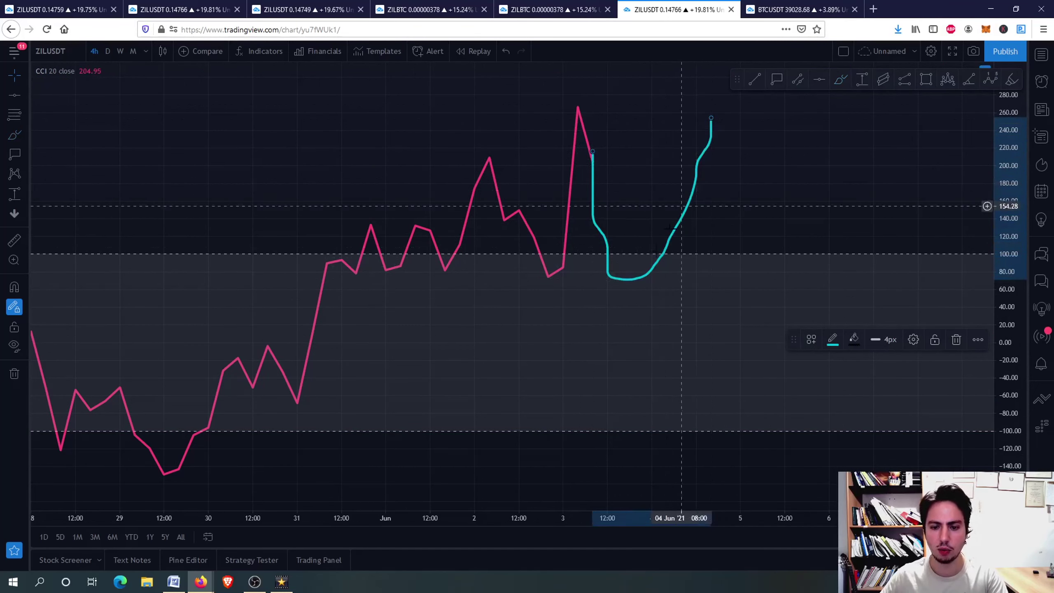
key("ctrl+z")
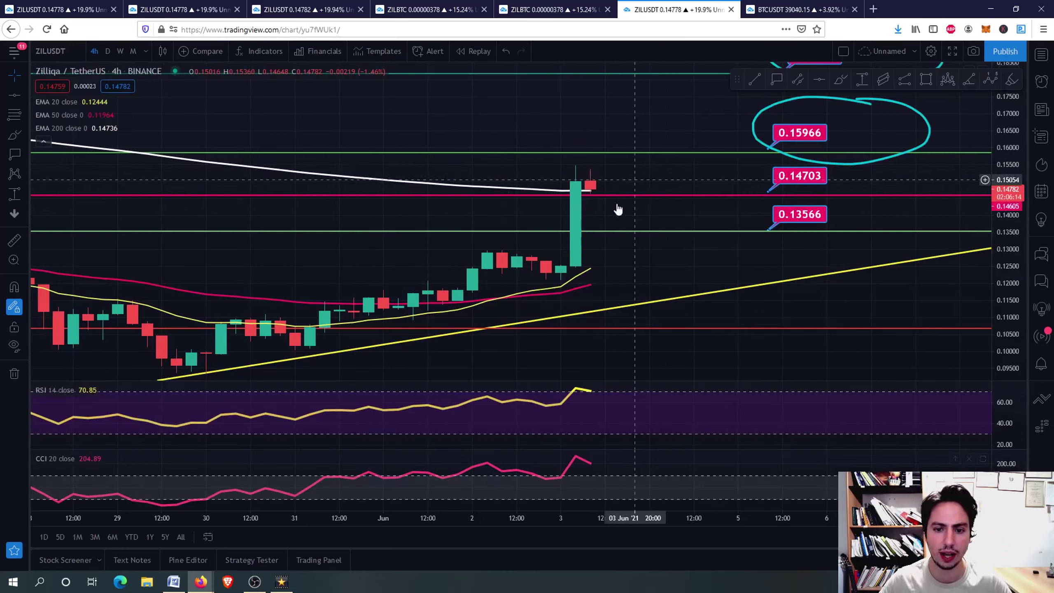
double_click(623, 196)
Step: Move the 0.14703 price label on the 4h ZILUSDT chart onto the pink horizontal level at 0.14606
scroll(620, 192, "down", 5)
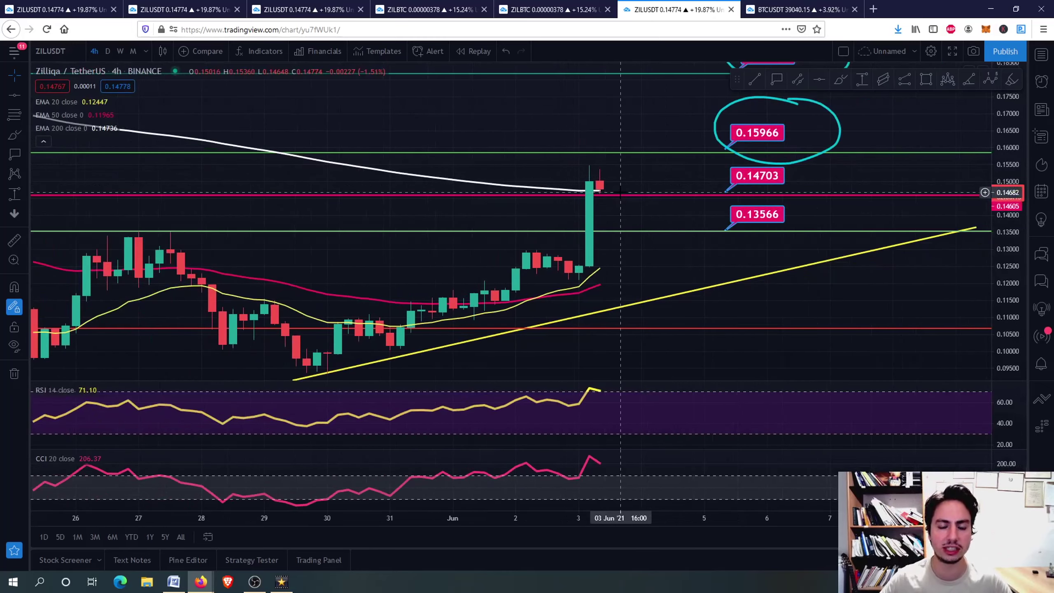
scroll(610, 191, "up", 2)
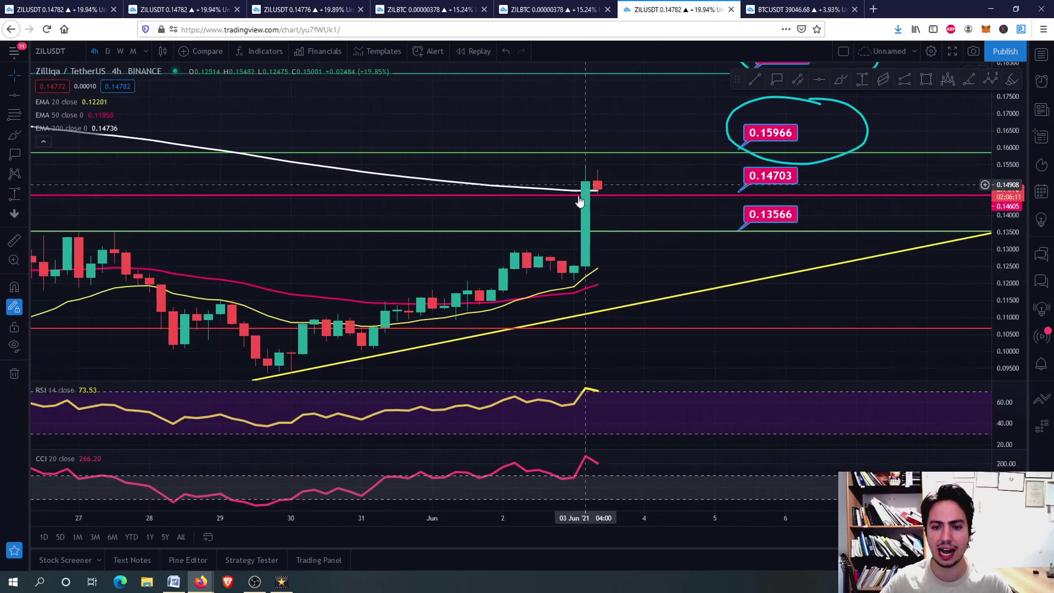
scroll(619, 183, "up", 2)
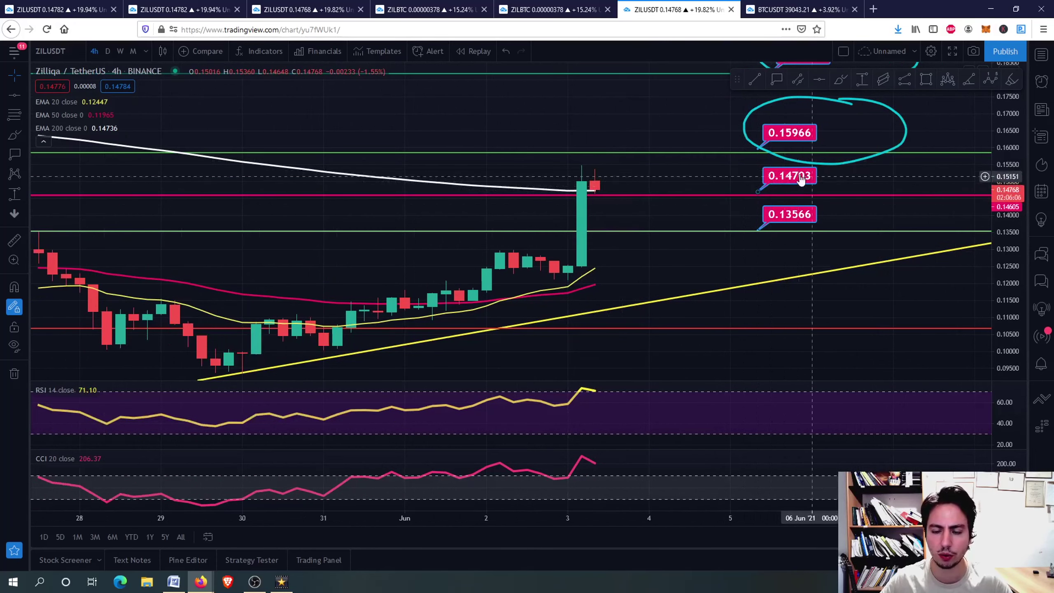
left_click_drag(758, 191, 764, 193)
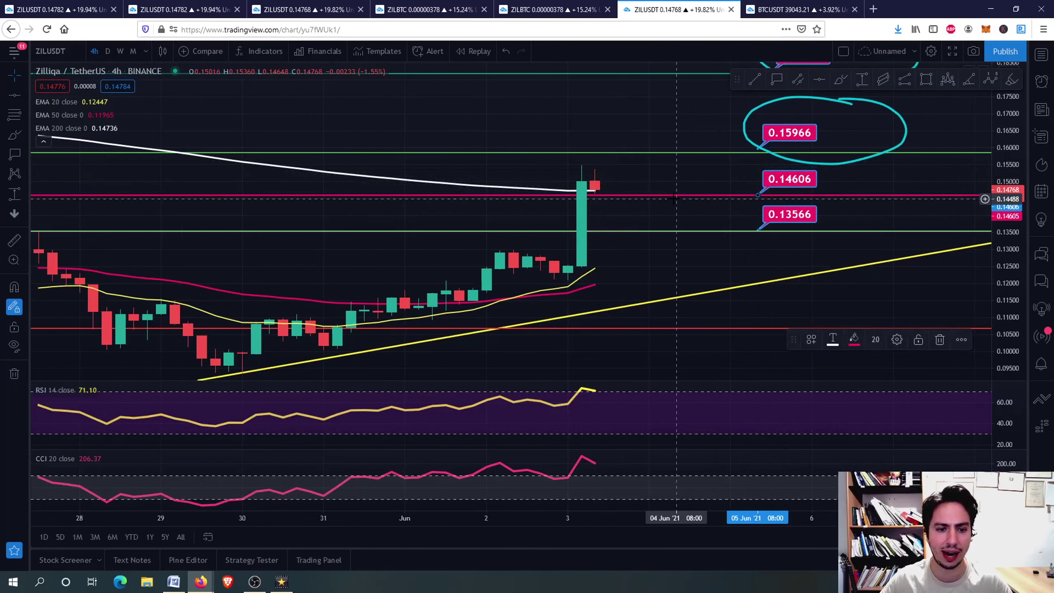
Step: Examine the recent 4h ZILUSDT candles against the 200 EMA and the labelled levels from 0.13566 up to 0.18229
scroll(674, 199, "down", 5)
scroll(674, 199, "up", 2)
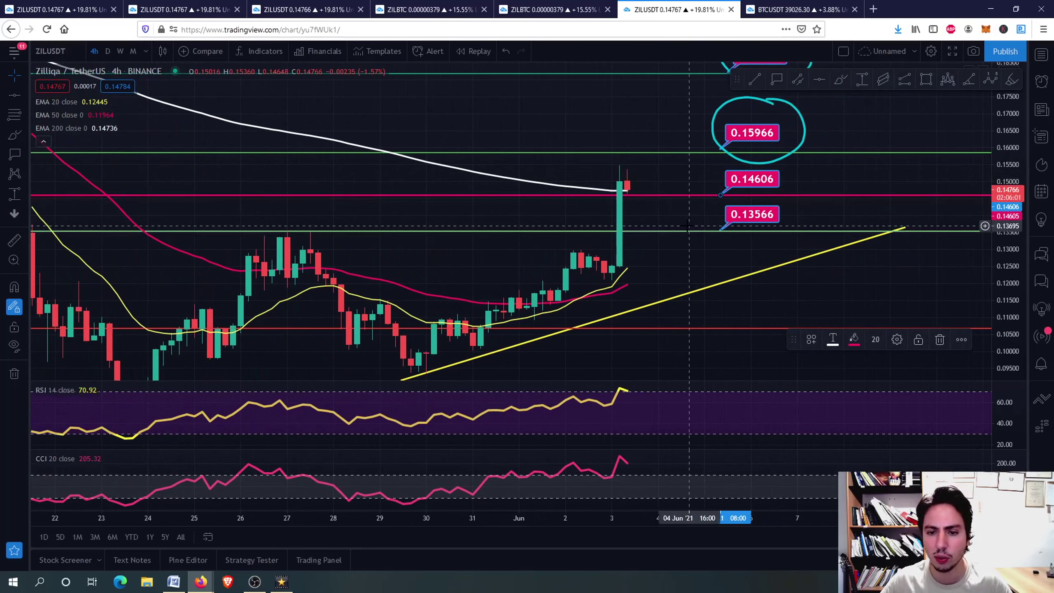
left_click_drag(693, 214, 640, 214)
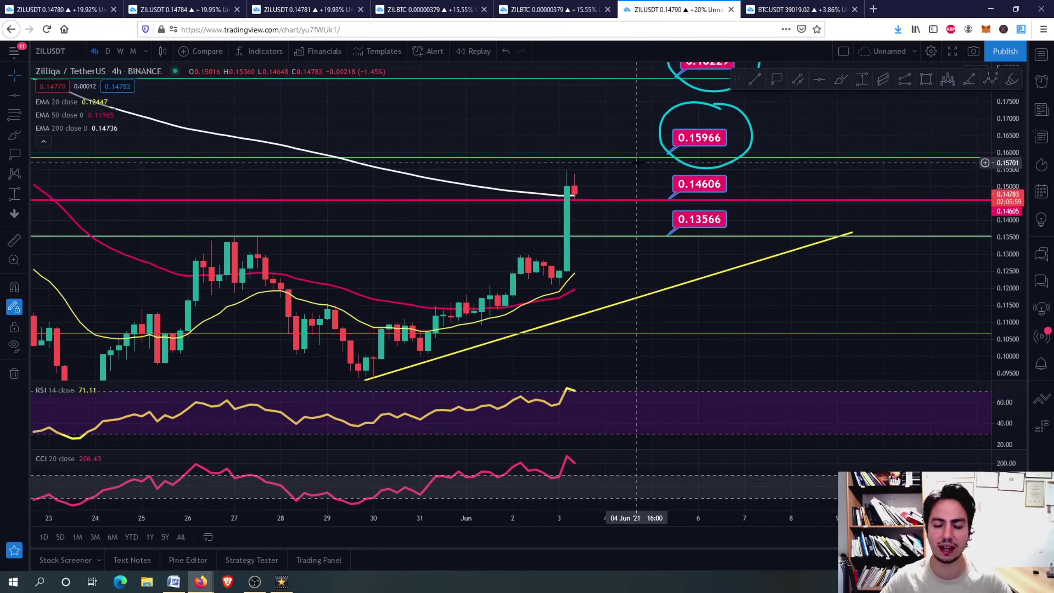
left_click_drag(683, 152, 657, 209)
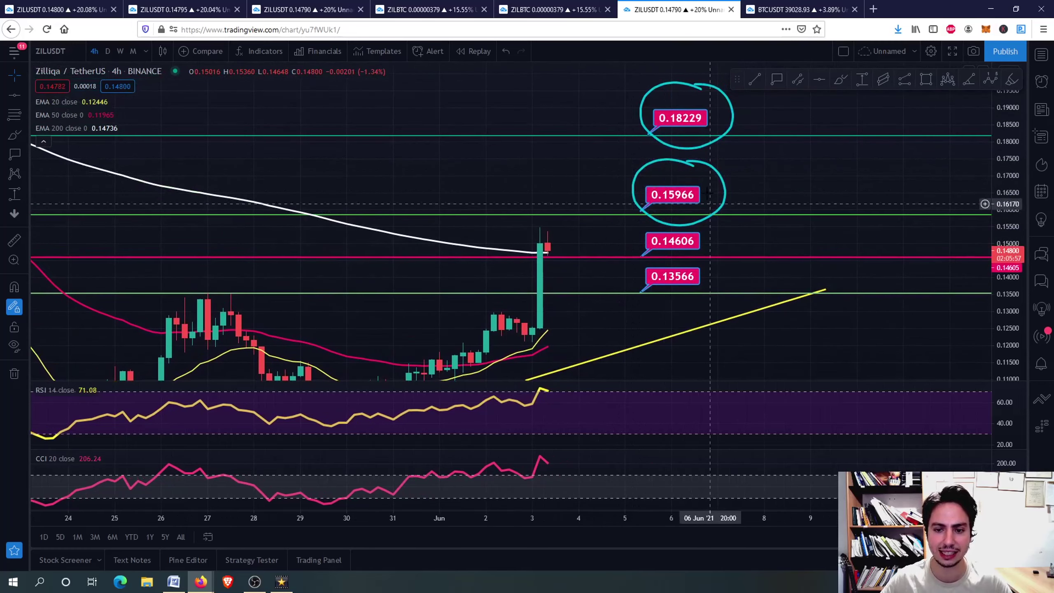
scroll(642, 186, "up", 2)
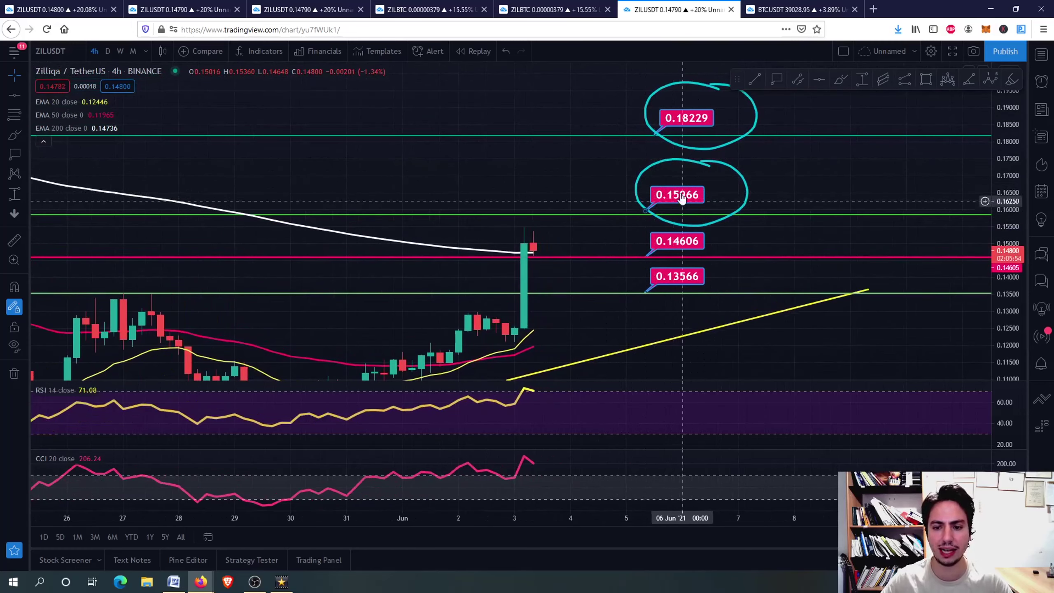
scroll(598, 158, "down", 5)
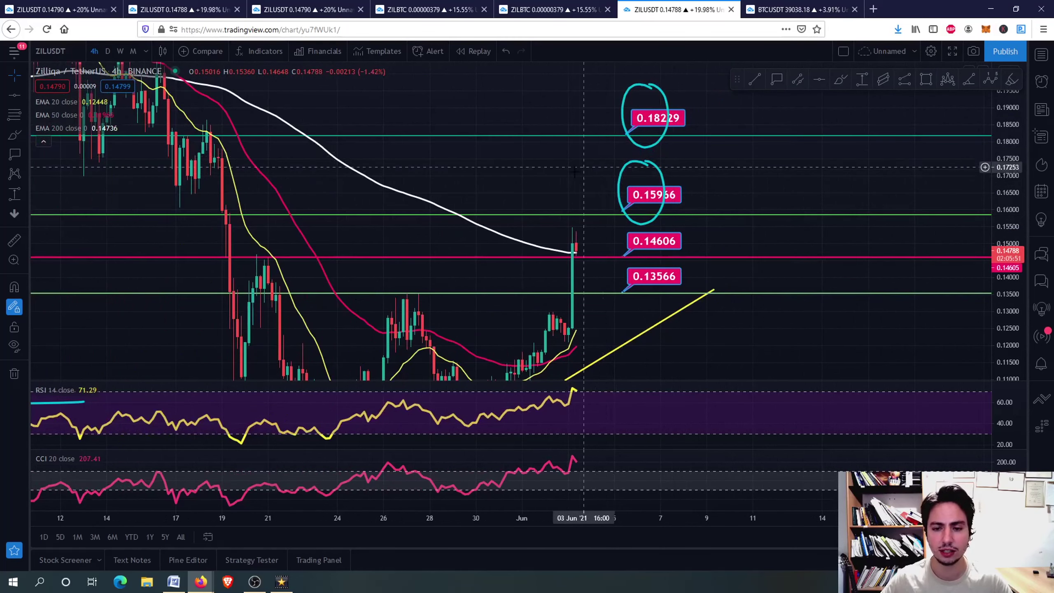
left_click_drag(576, 166, 580, 144)
scroll(582, 144, "up", 3)
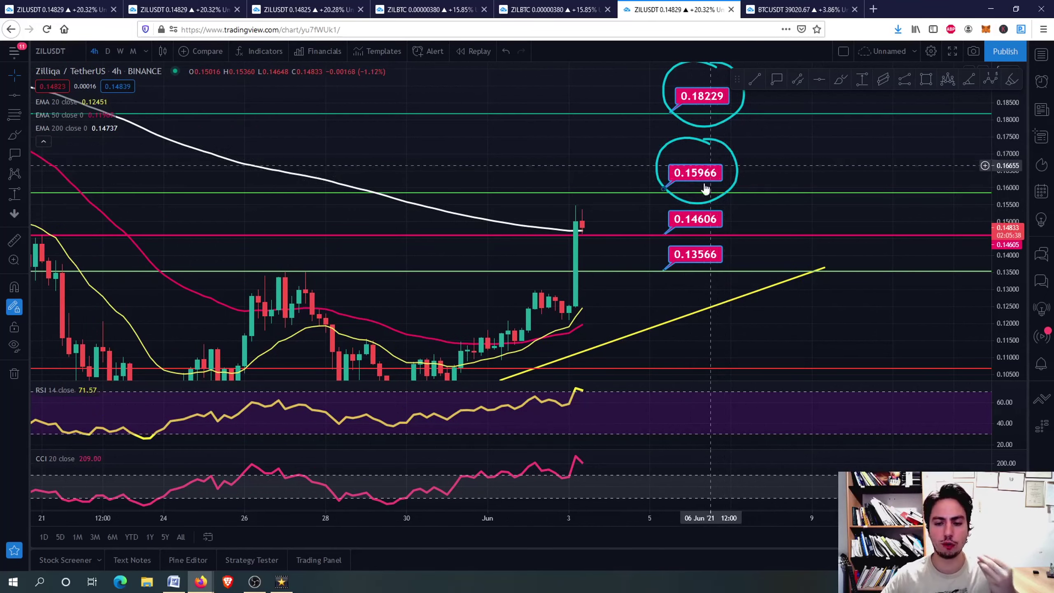
scroll(631, 285, "up", 2)
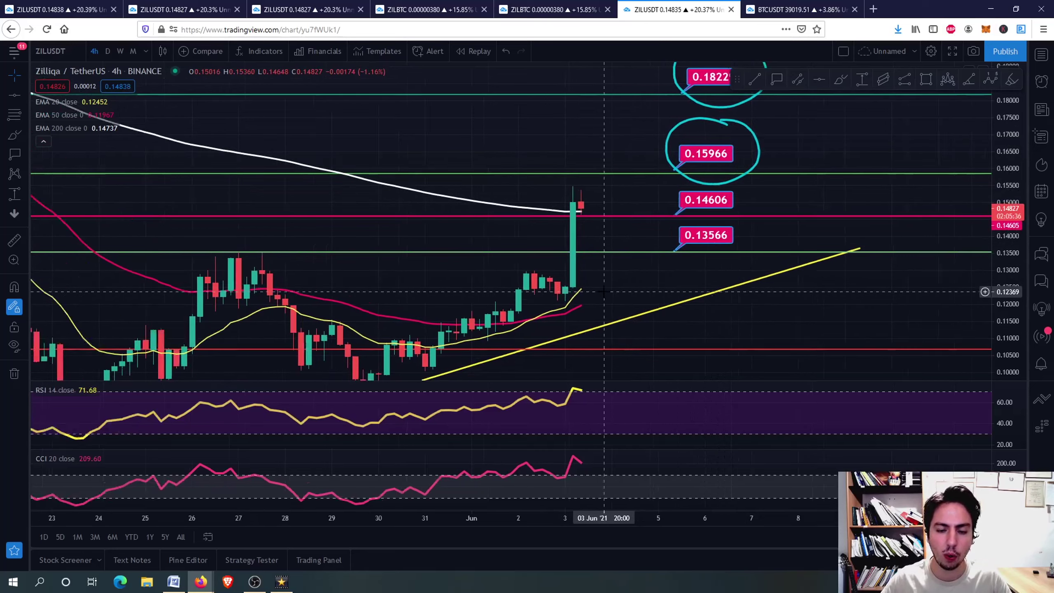
scroll(605, 291, "up", 3)
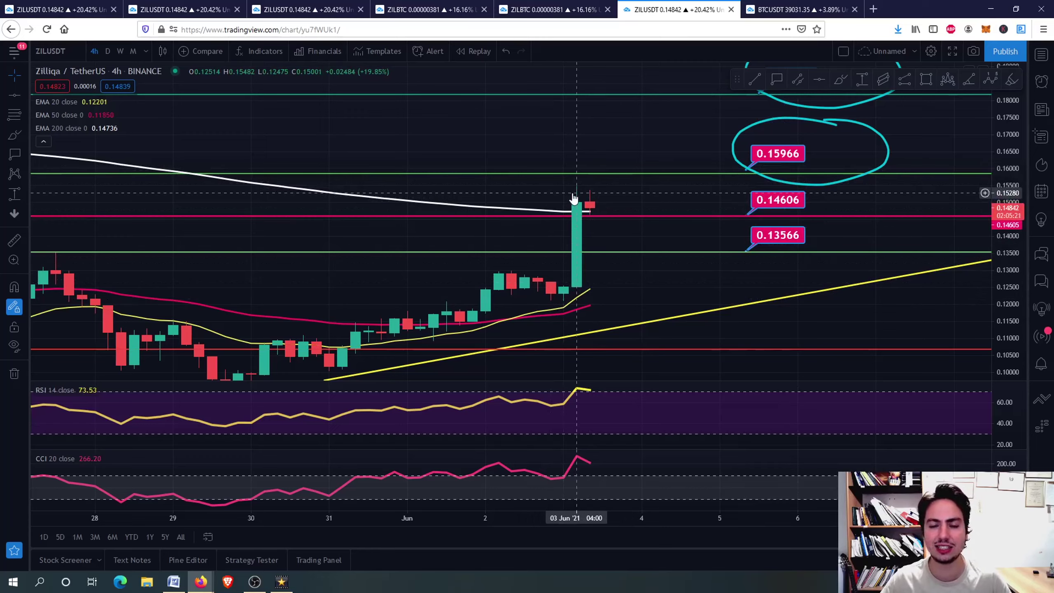
scroll(575, 194, "down", 3)
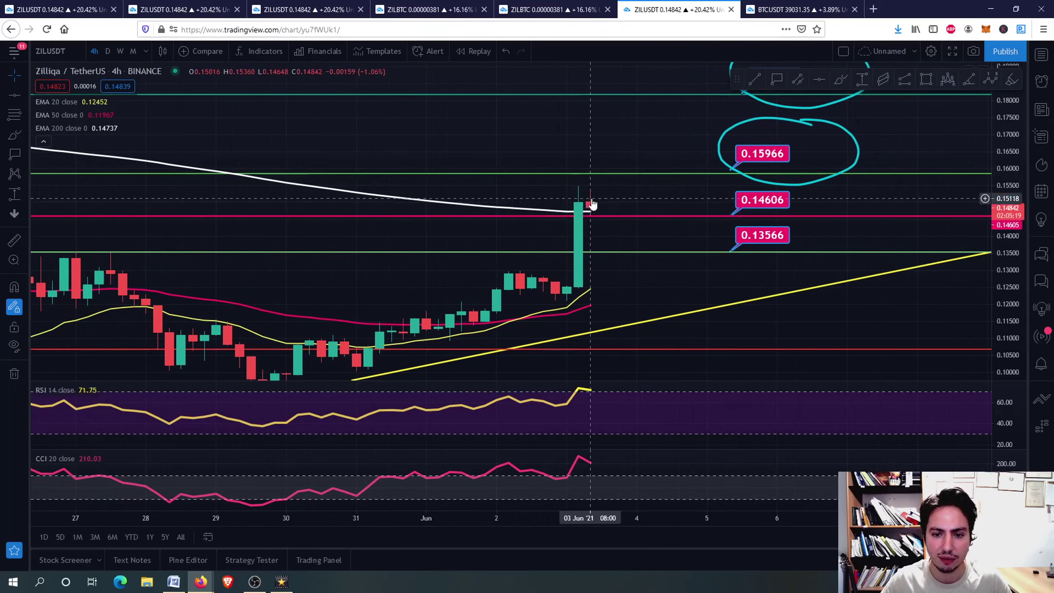
scroll(590, 203, "up", 2)
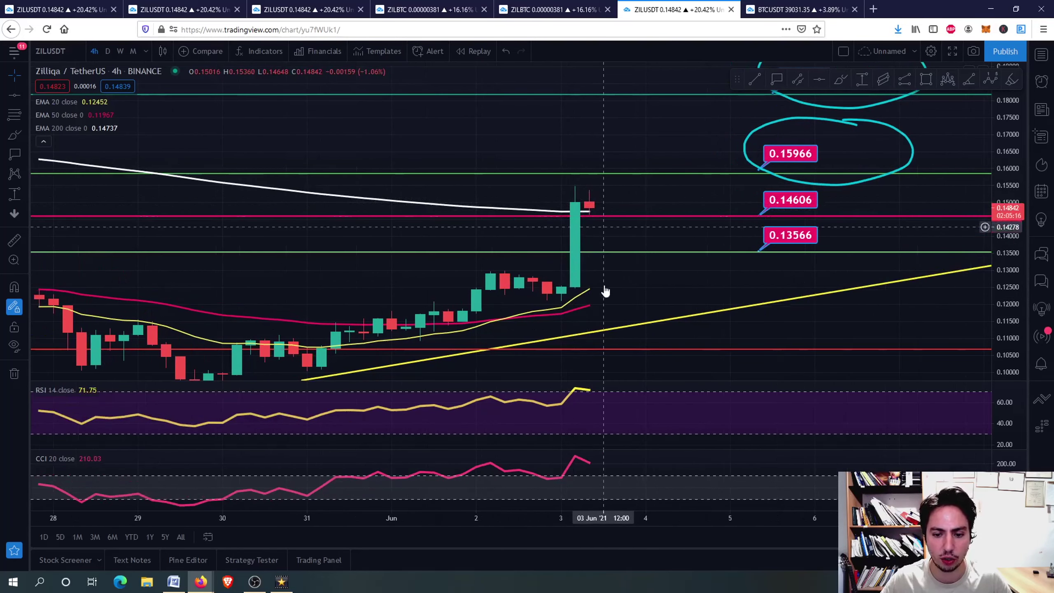
Step: View the 4h ZILUSDT CCI and RSI at full size one after the other and return to the labelled price levels
double_click(618, 457)
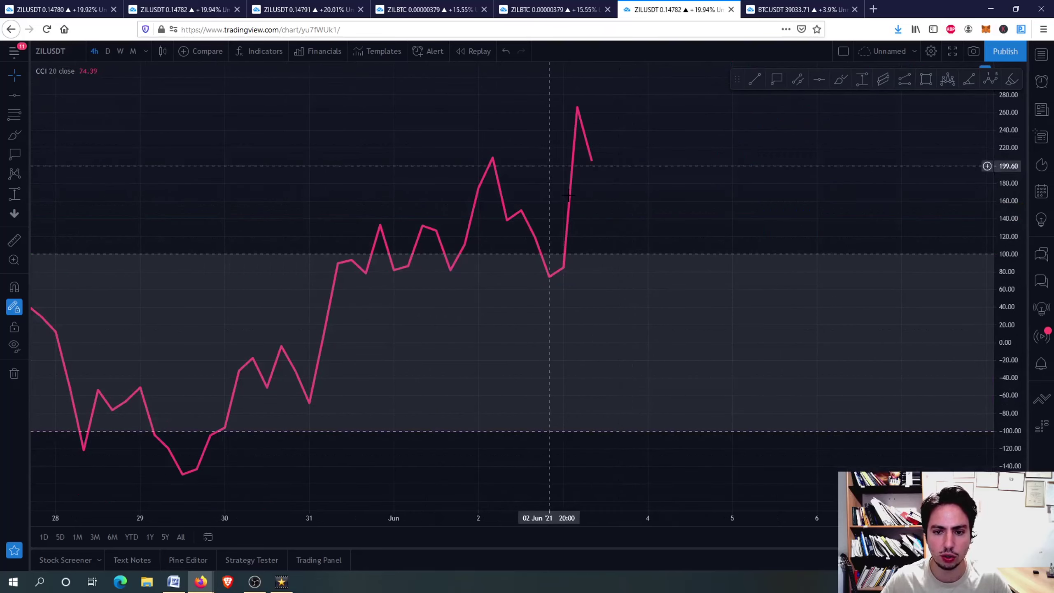
double_click(617, 211)
double_click(625, 411)
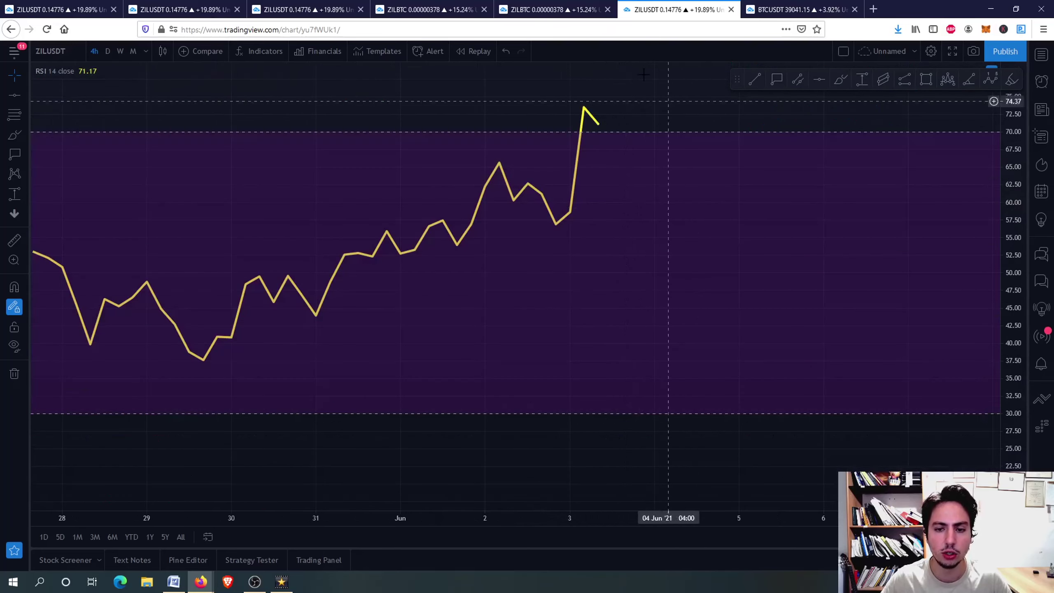
double_click(669, 201)
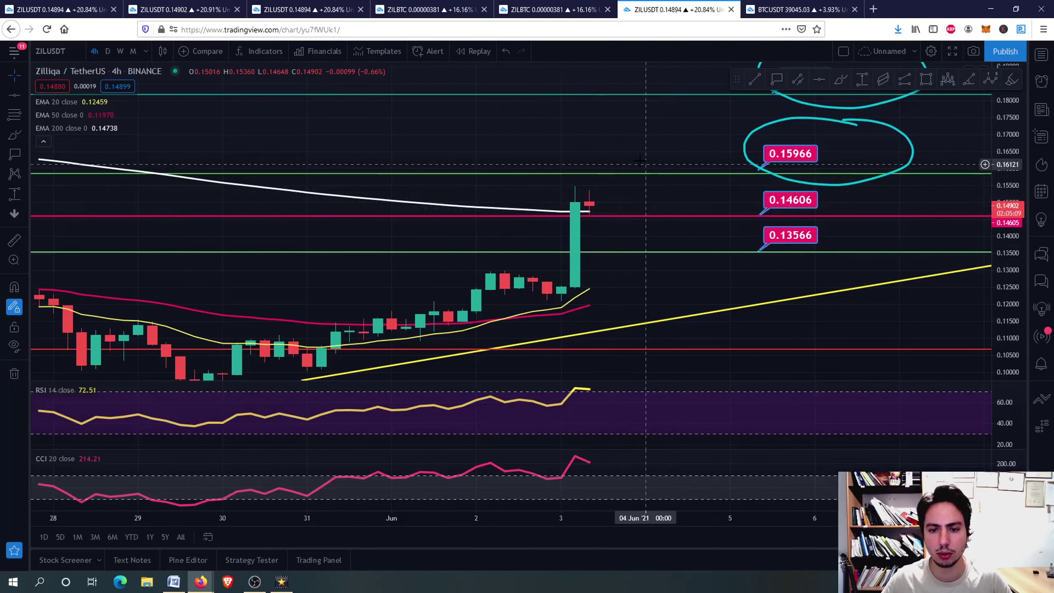
scroll(665, 142, "down", 2)
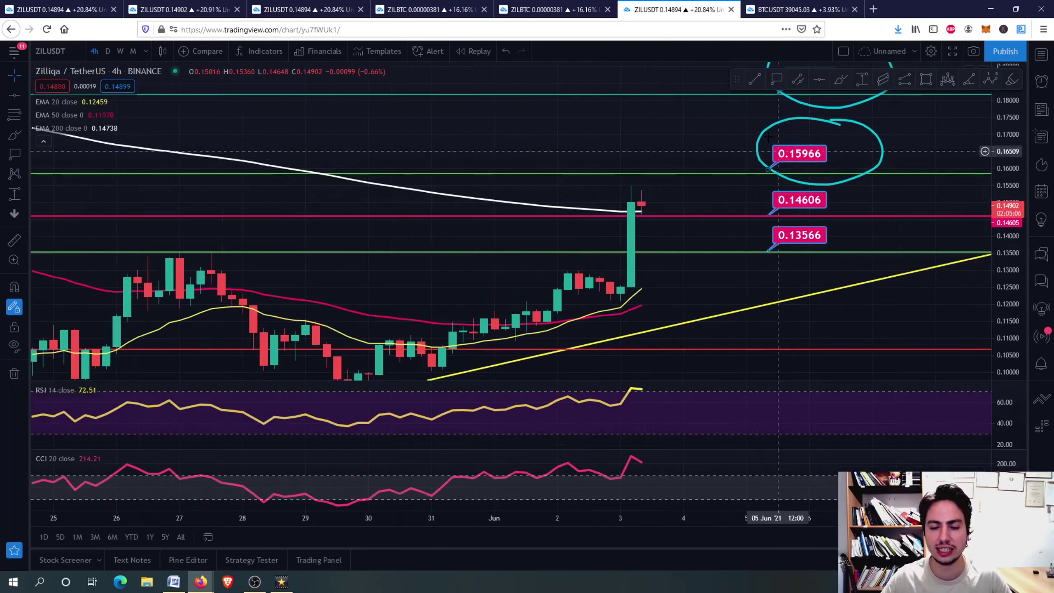
left_click_drag(684, 125, 669, 163)
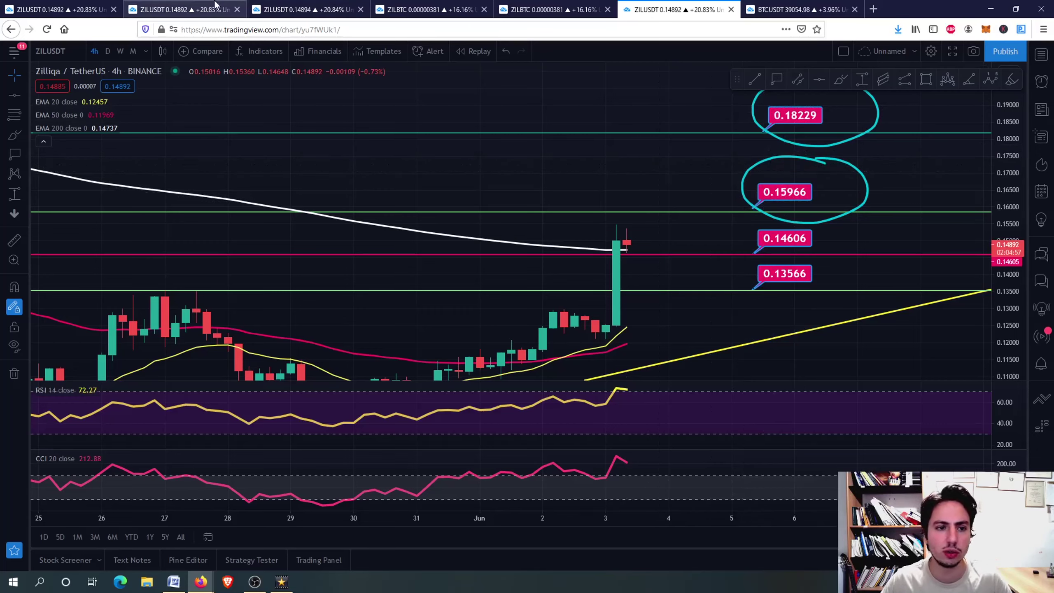
Step: View the daily ZILUSDT MACD at full size, examine its latest line crossover around 1 June, and restore the full chart
key("ctrl+3")
double_click(763, 470)
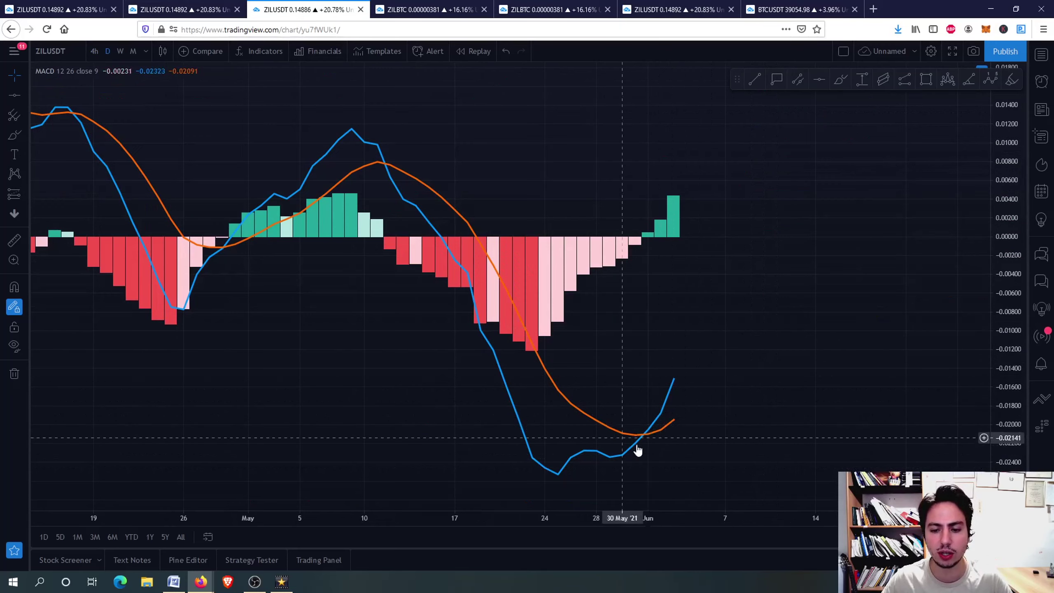
scroll(650, 434, "down", 1)
scroll(649, 434, "up", 1)
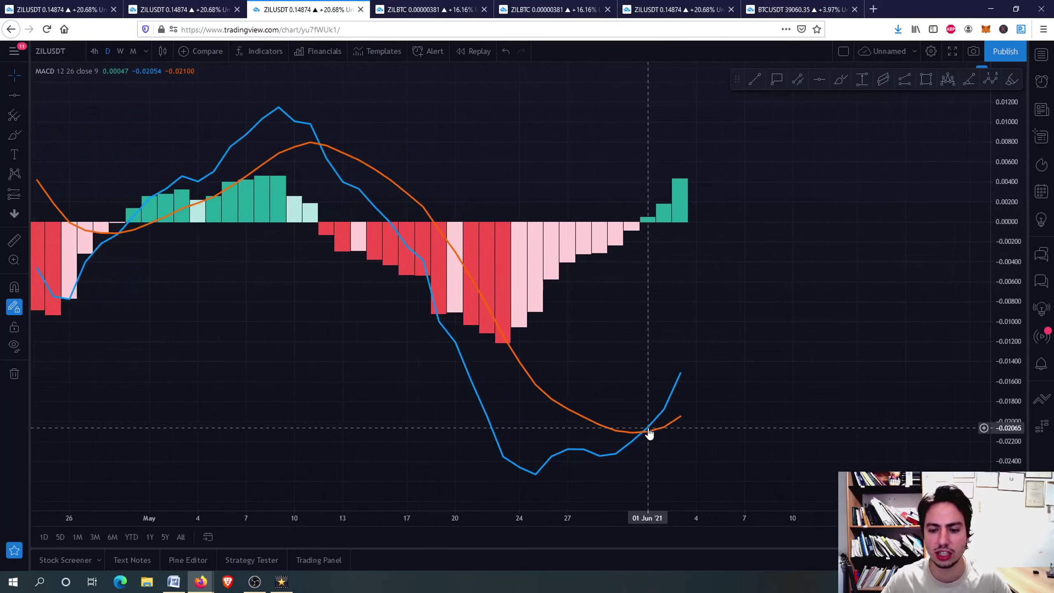
double_click(755, 388)
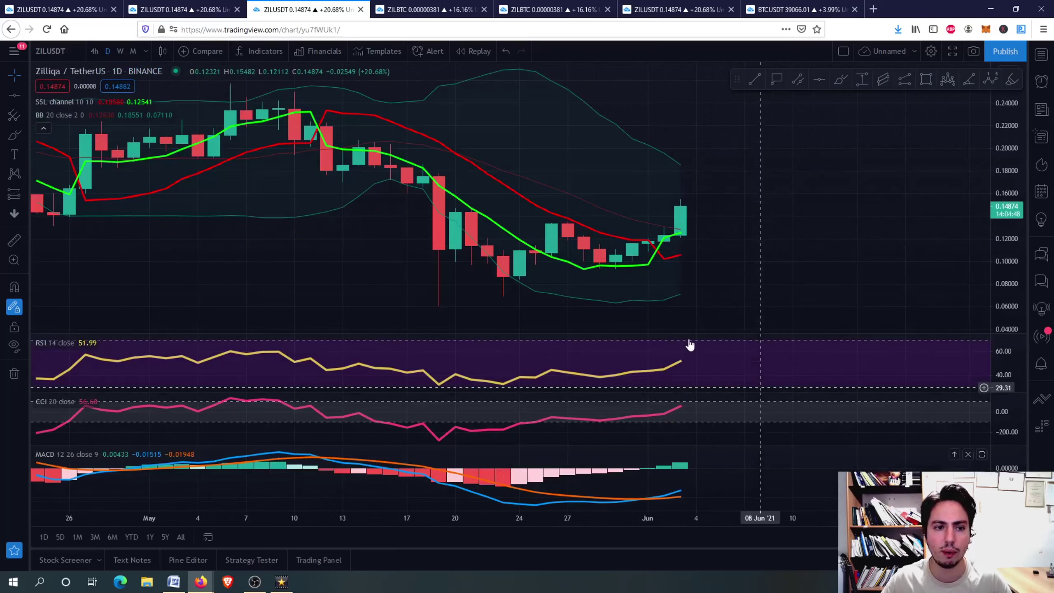
Step: Examine the latest daily ZILUSDT candles against the SSL channel crossover and the Bollinger Bands
scroll(659, 252, "up", 2)
scroll(660, 252, "up", 1)
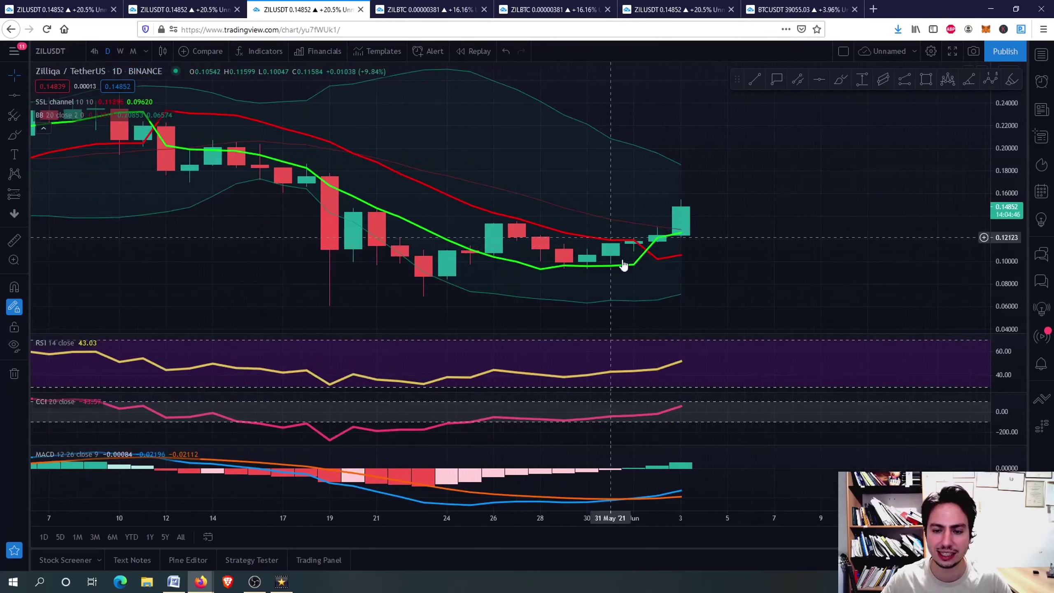
scroll(669, 247, "up", 1)
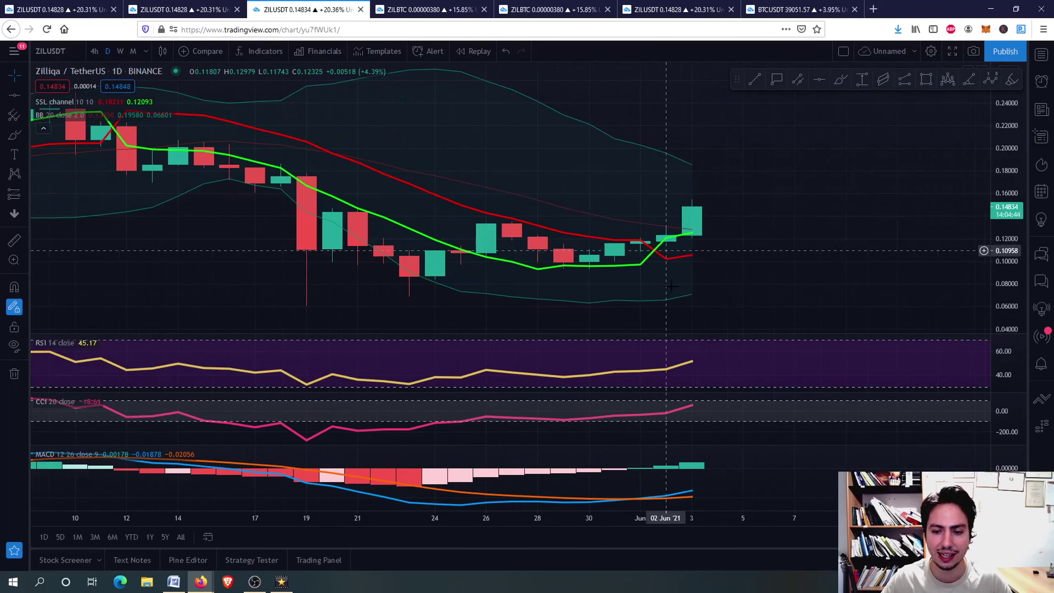
Step: View the daily ZILUSDT RSI and CCI at full size one after the other and return to the labelled 4h ZILUSDT chart
double_click(718, 377)
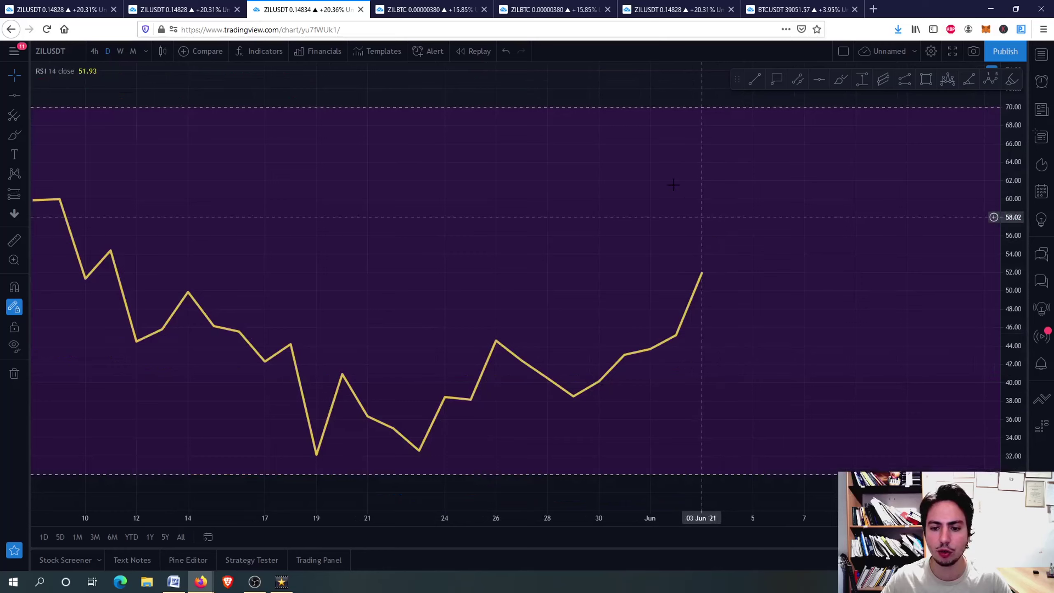
double_click(790, 299)
double_click(750, 412)
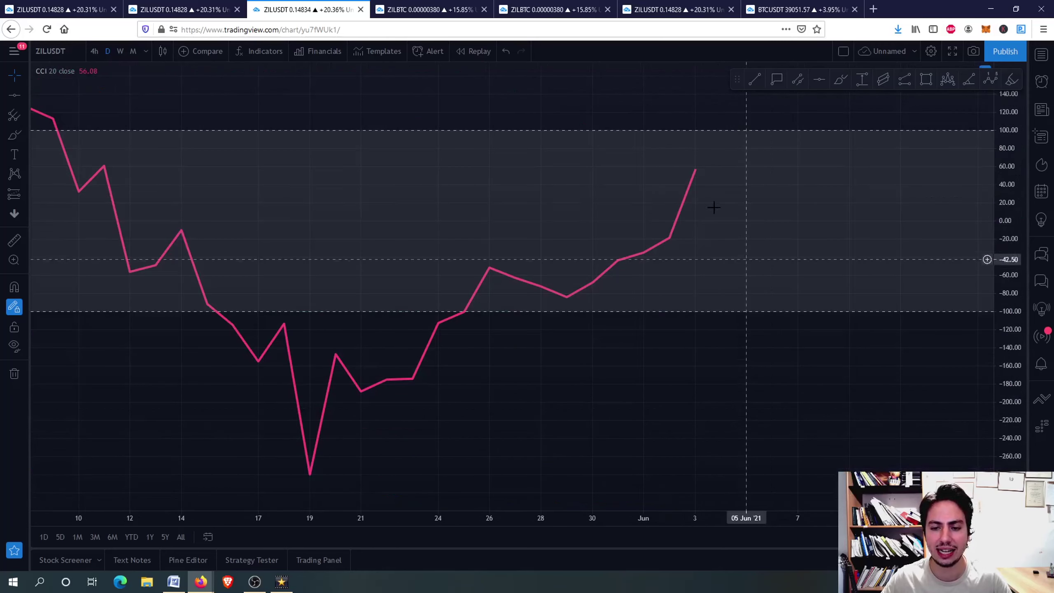
double_click(753, 235)
left_click(667, 9)
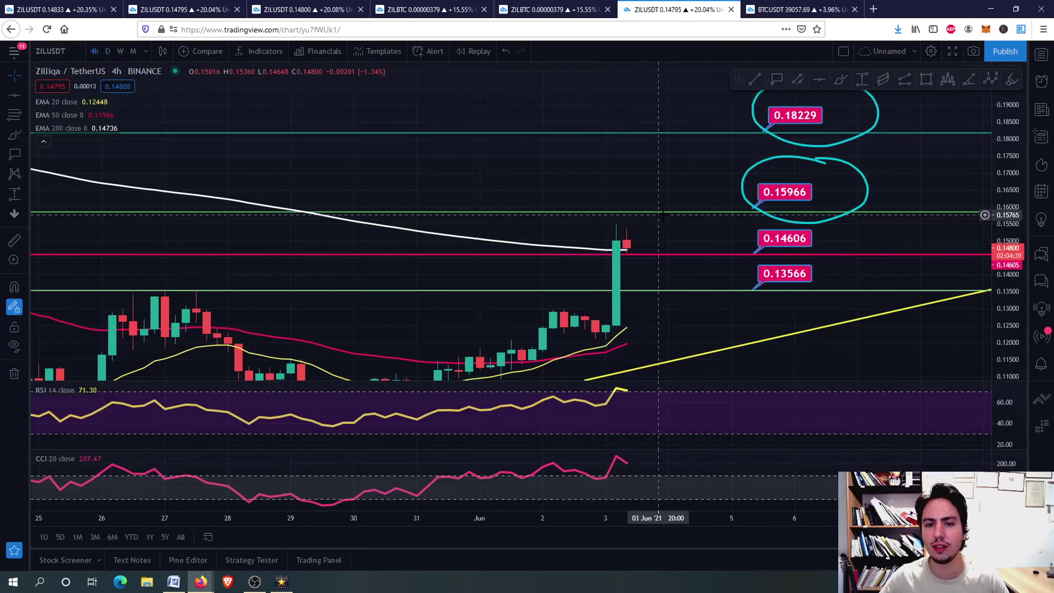